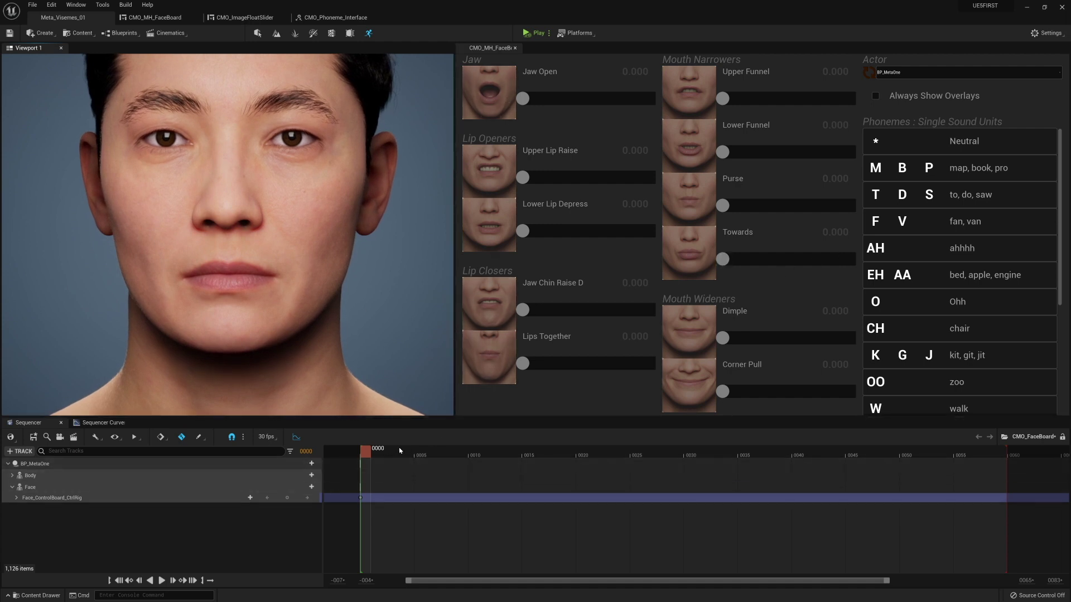
Key the M/B/P phoneme pose at frame 10 and the AH phoneme pose at frame 17.
drag(399, 451, 361, 485)
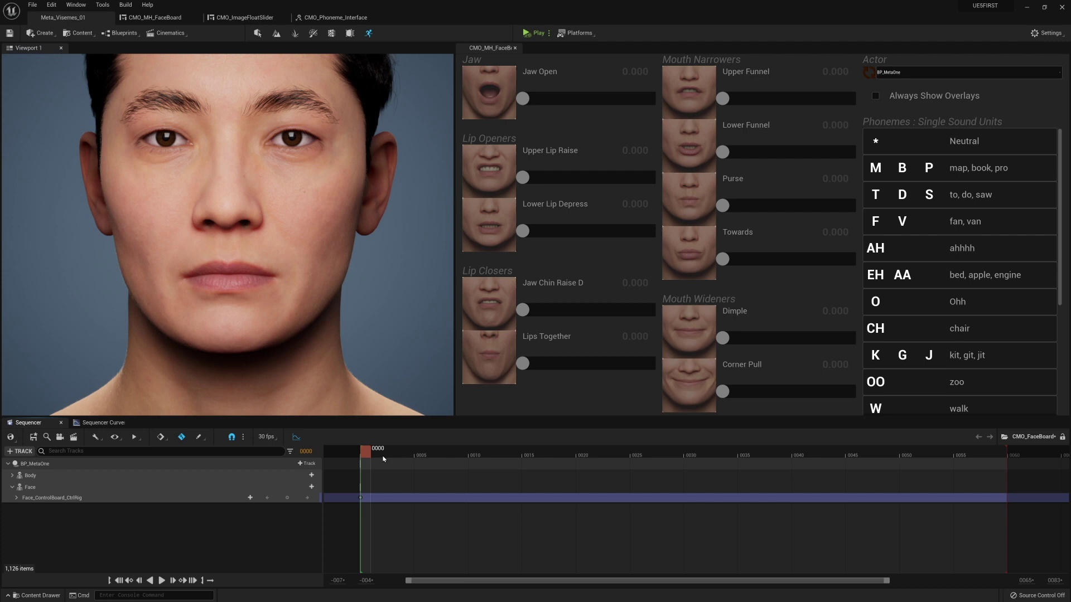
drag(365, 449, 478, 466)
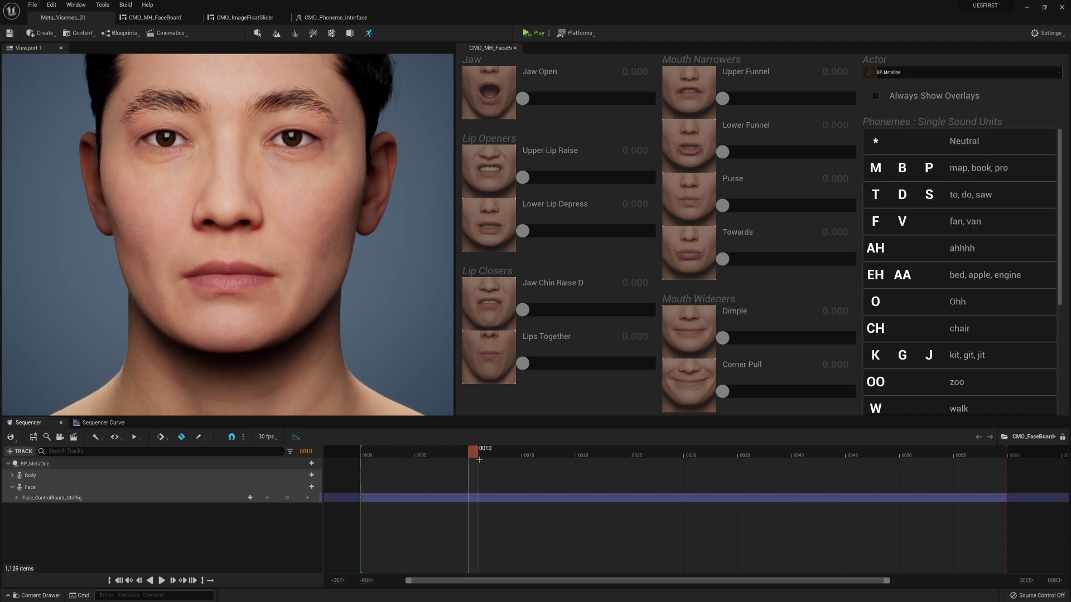
click(911, 171)
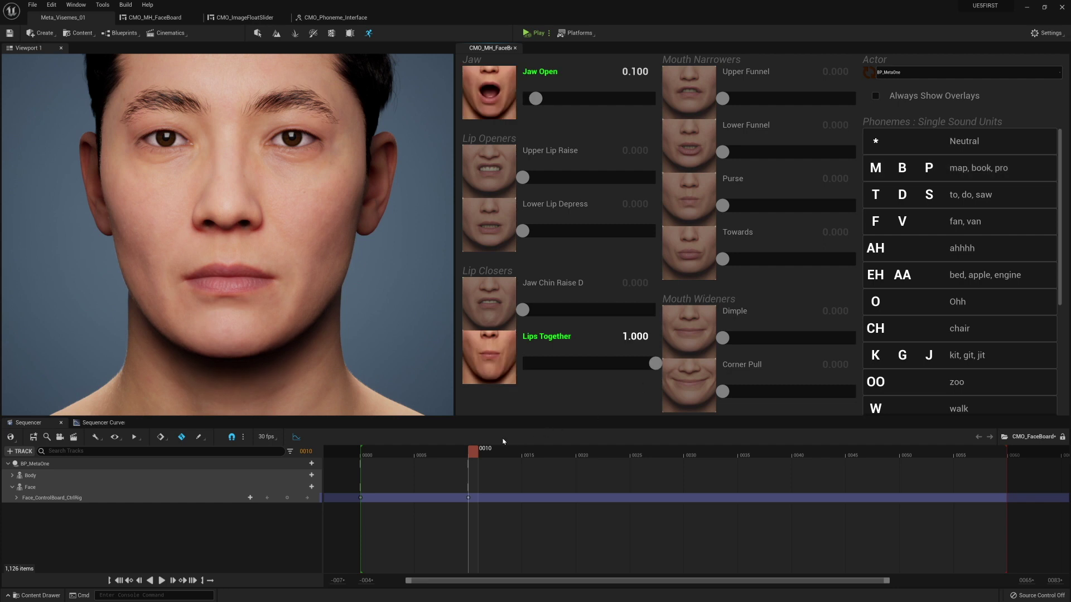
drag(475, 455, 550, 465)
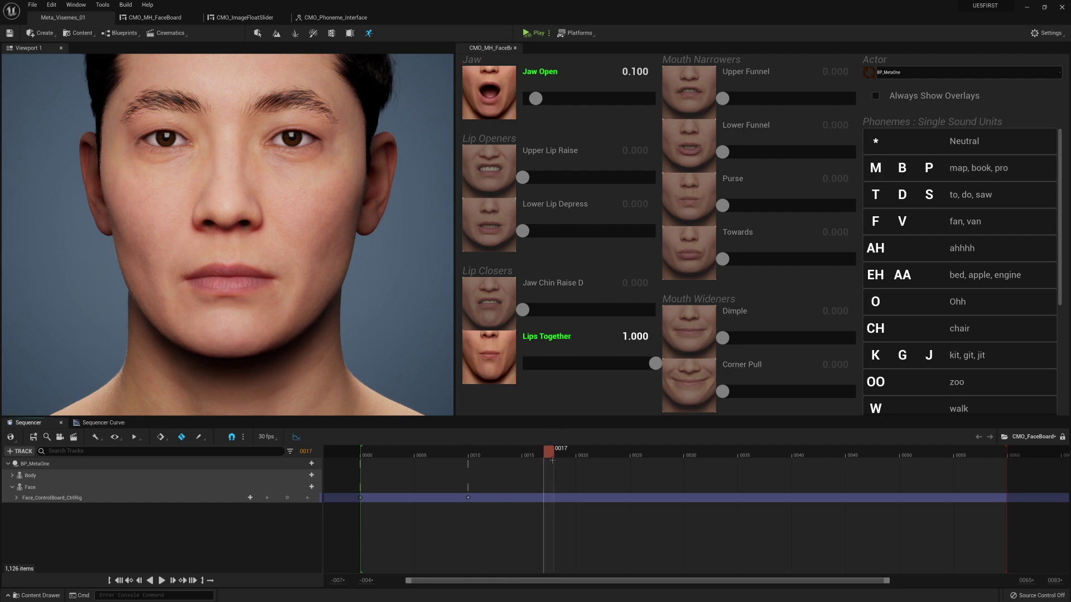
click(909, 252)
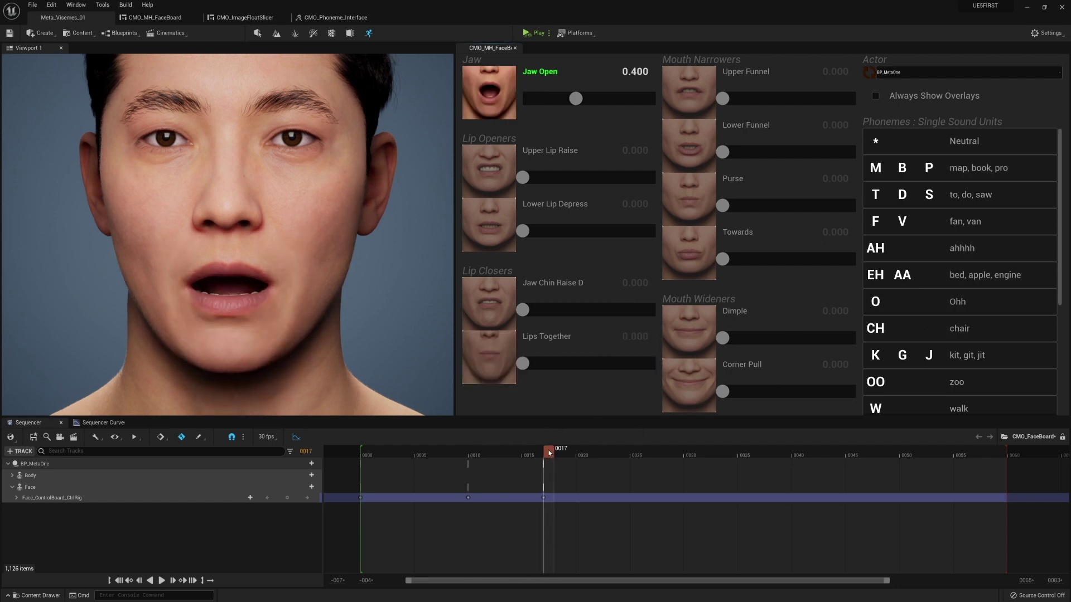
Key the T/D/S phoneme pose at frame 25 and the Neutral pose at frame 35.
drag(549, 453, 635, 452)
scroll(920, 328, down, 2)
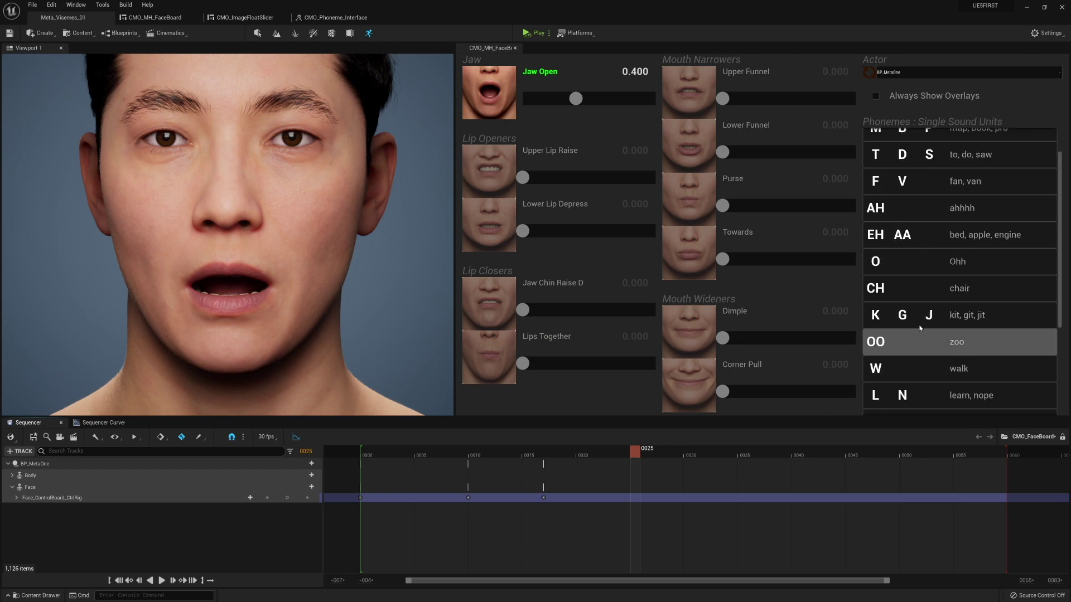
scroll(921, 328, up, 2)
click(914, 194)
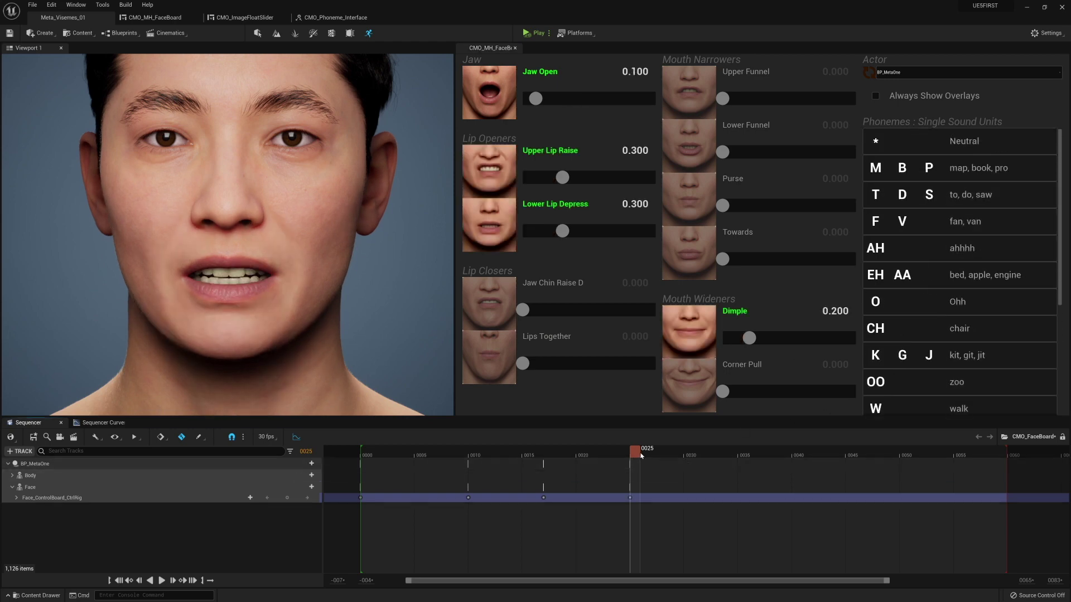
drag(641, 456, 742, 458)
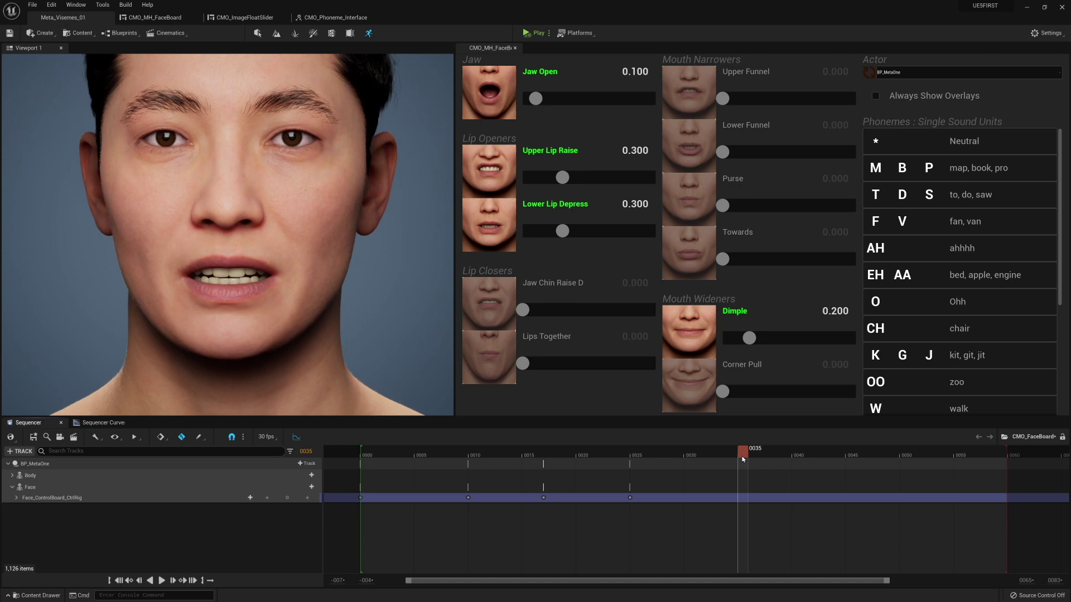
click(948, 141)
Play the mouth animation from frame 0 past the final neutral key to review it.
click(491, 455)
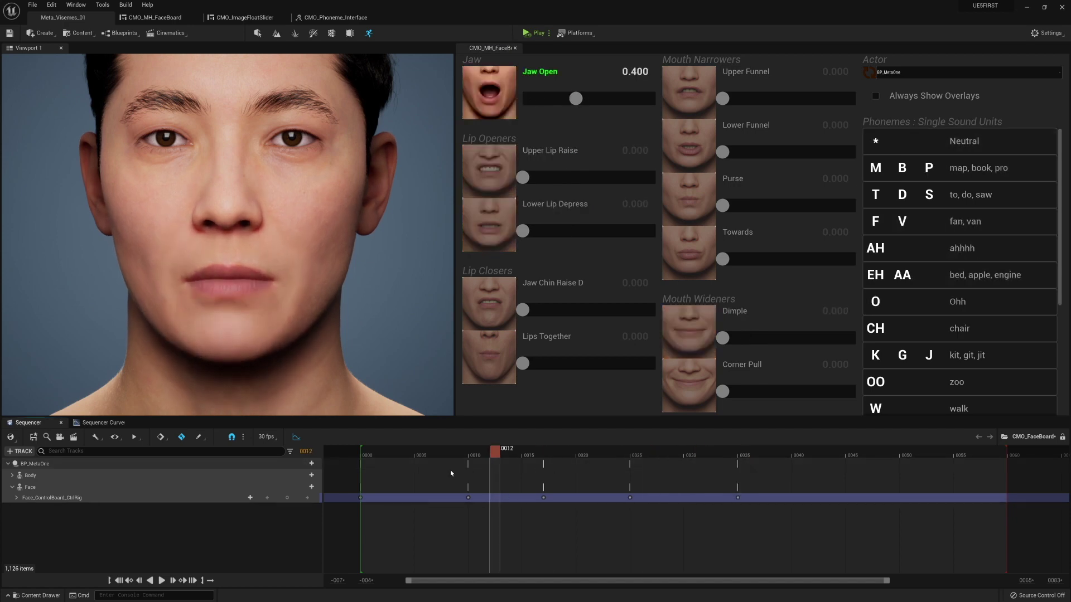
drag(451, 473, 366, 490)
key(space)
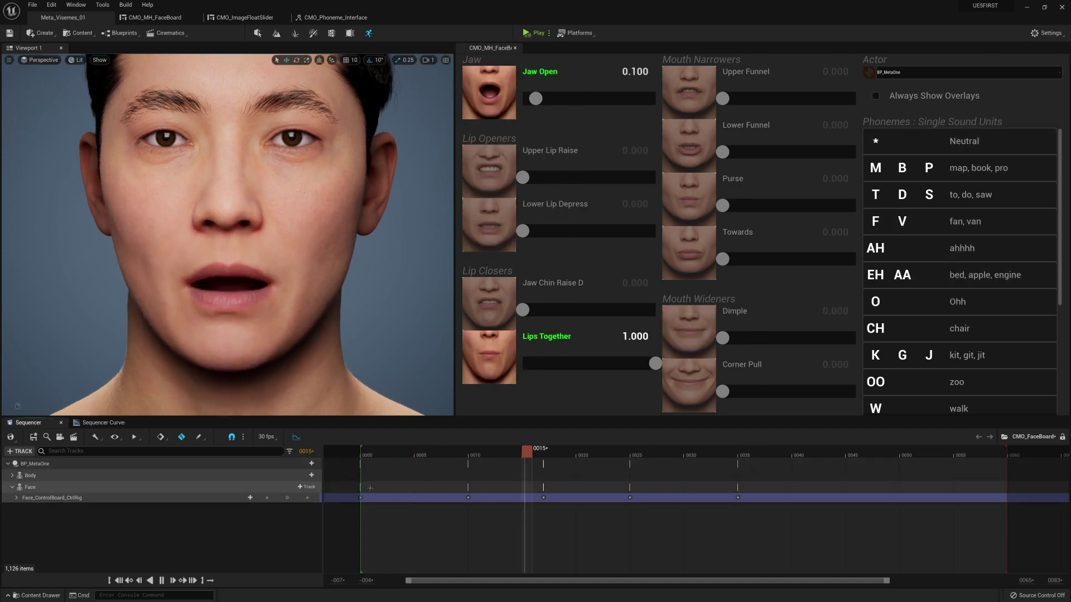
key(space)
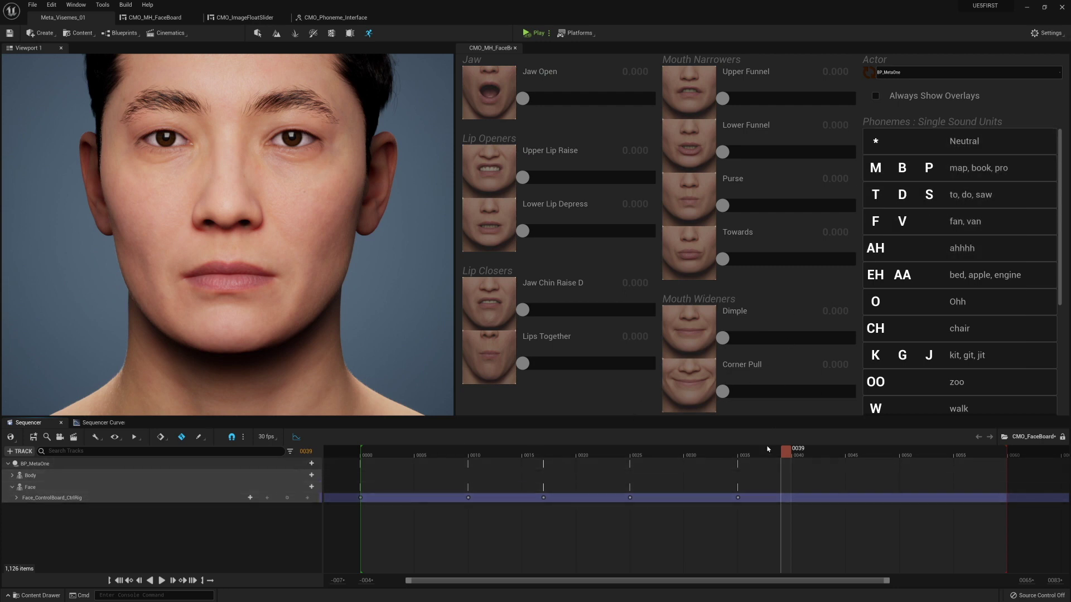
Step back and forth through the phoneme keyframes to examine each mouth pose, ending at frame 0.
drag(759, 454, 547, 459)
key(comma)
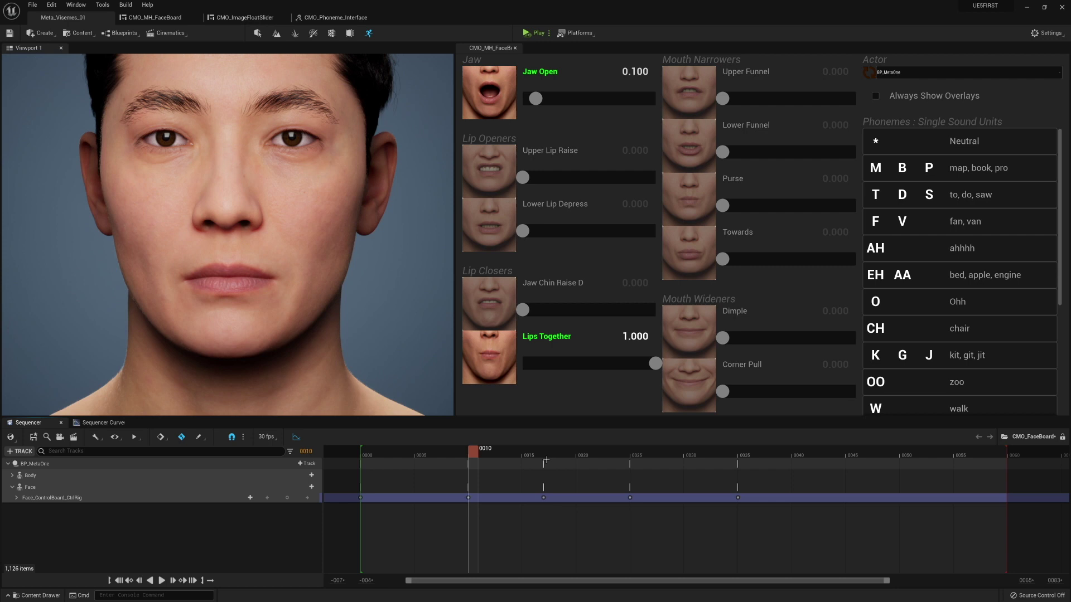
key(comma)
key(period)
key(period)
key(period)
key(period)
key(comma)
key(comma)
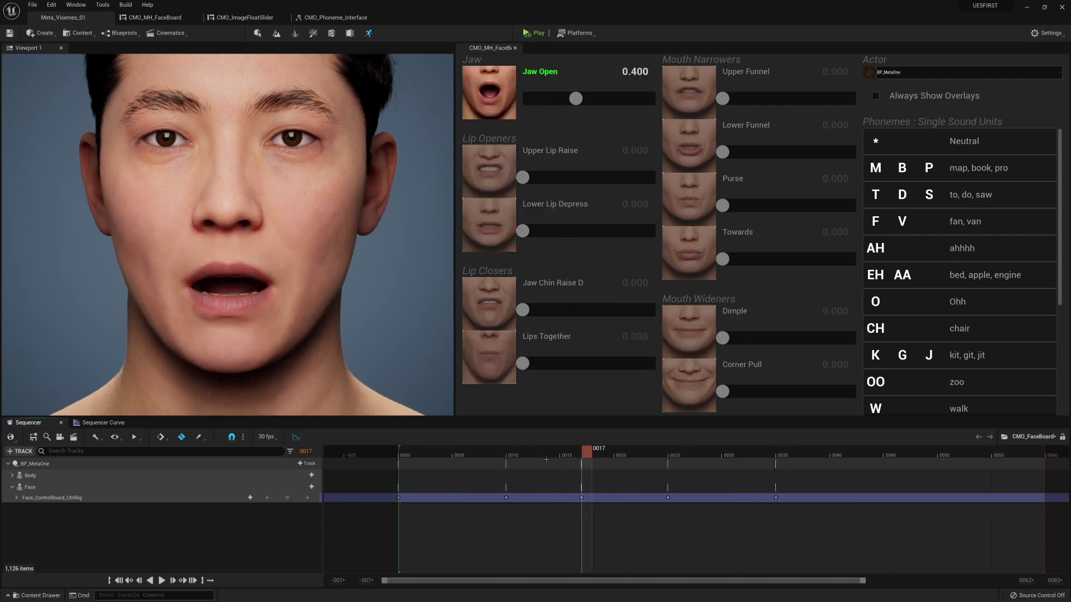
key(comma)
key(comma)
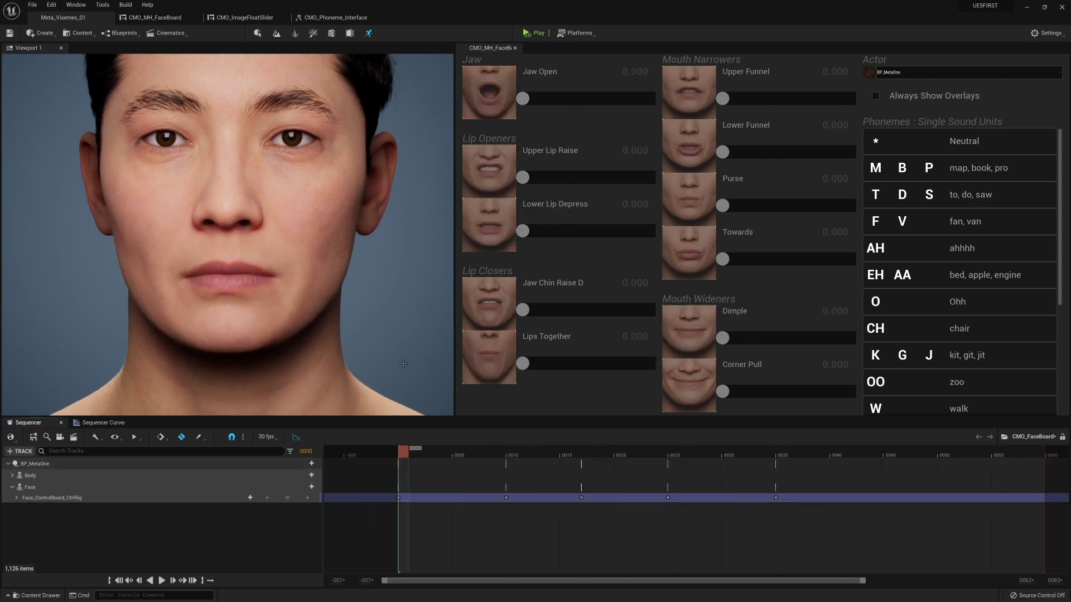
Try to open the jaw to about 0.209 with the jaw control on the character's facial control board at frame 0.
mouse_move(362, 310)
right_down()
mouse_move(435, 302)
mouse_move(368, 302)
mouse_move(368, 315)
right_up()
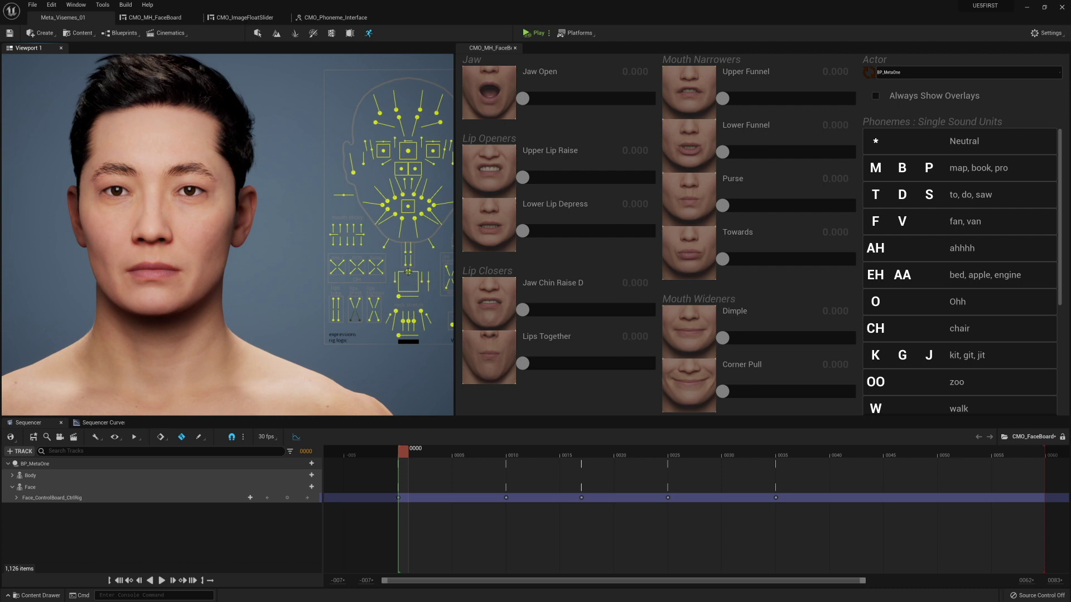
right_drag(408, 274, 464, 276)
right_drag(388, 257, 388, 264)
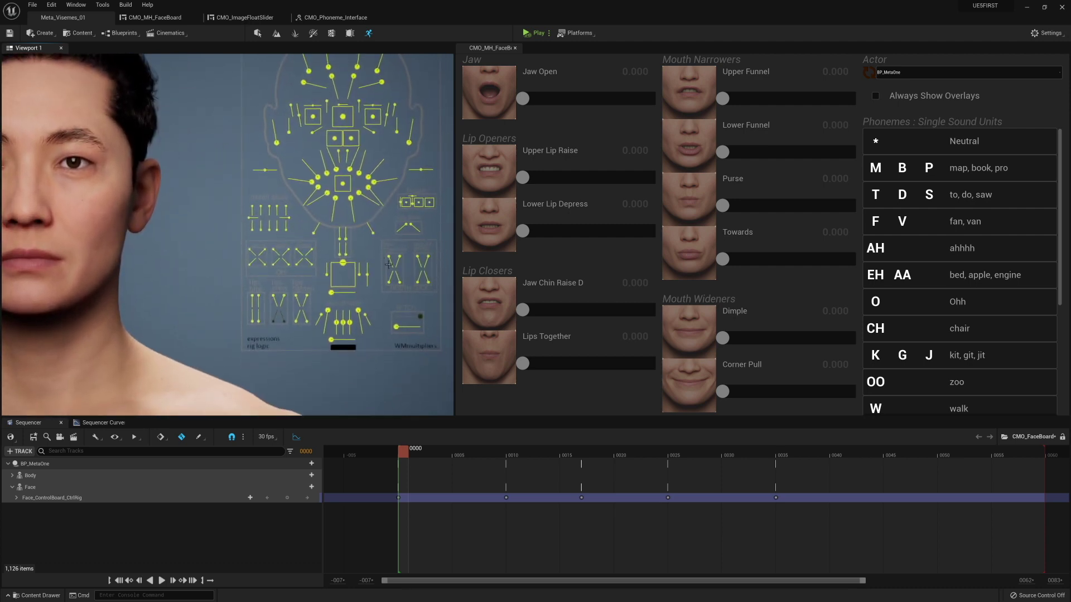
click(343, 263)
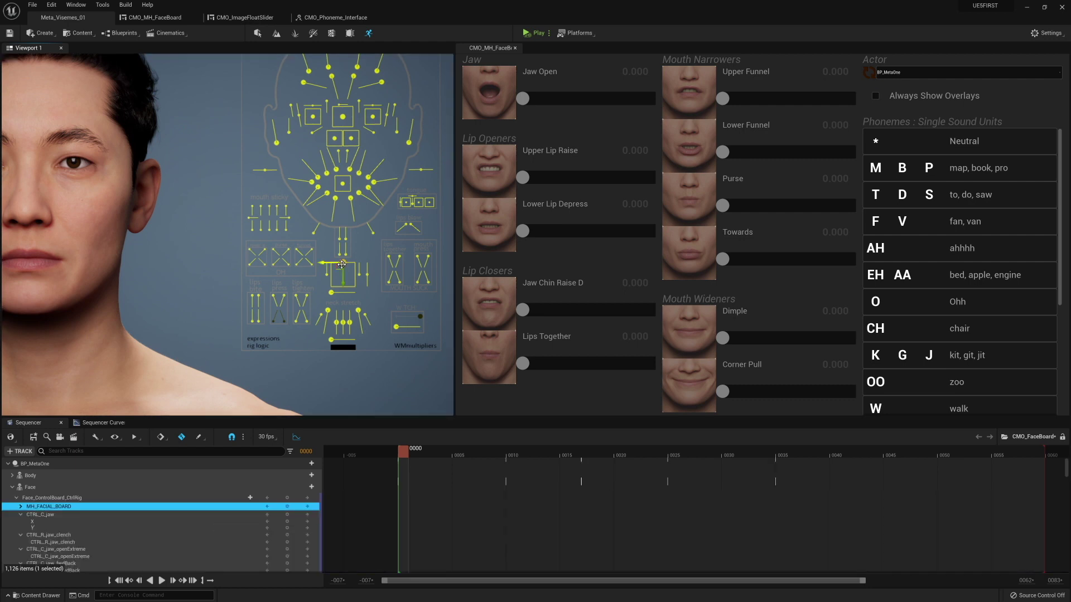
click(343, 263)
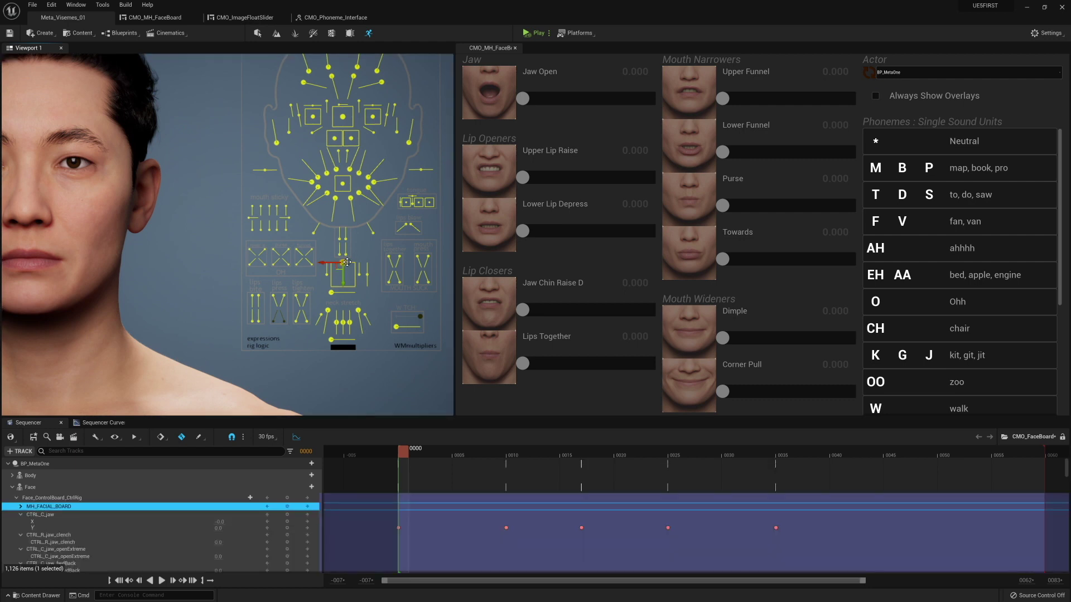
drag(343, 282, 346, 287)
middle_drag(345, 287, 374, 282)
scroll(373, 282, down, 1)
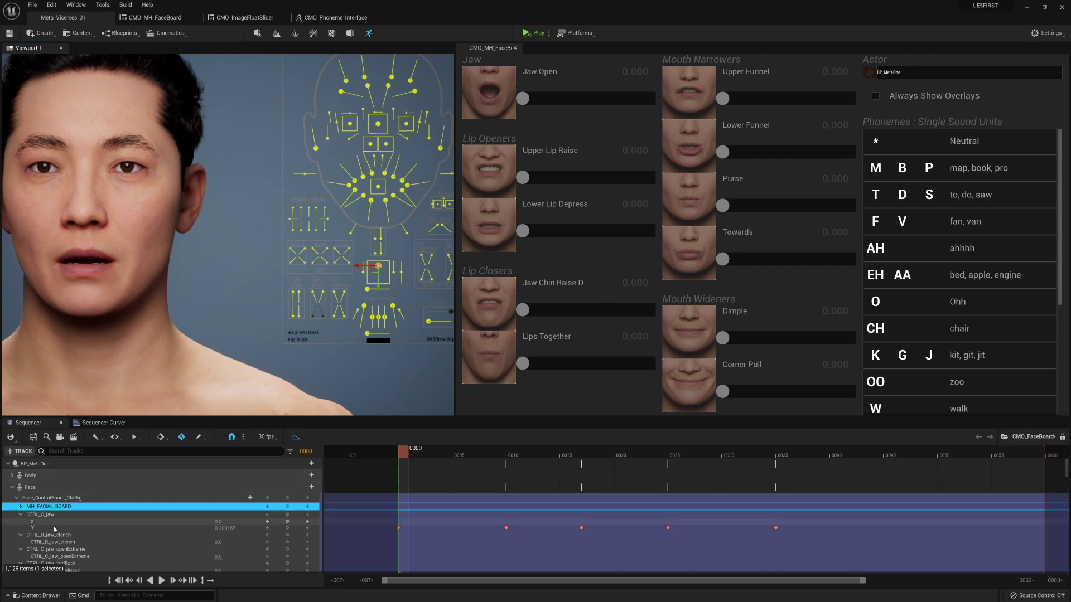
Inspect the jaw control's Y channel in the sequence and in the curve editor, and collapse the face control rig track.
click(60, 528)
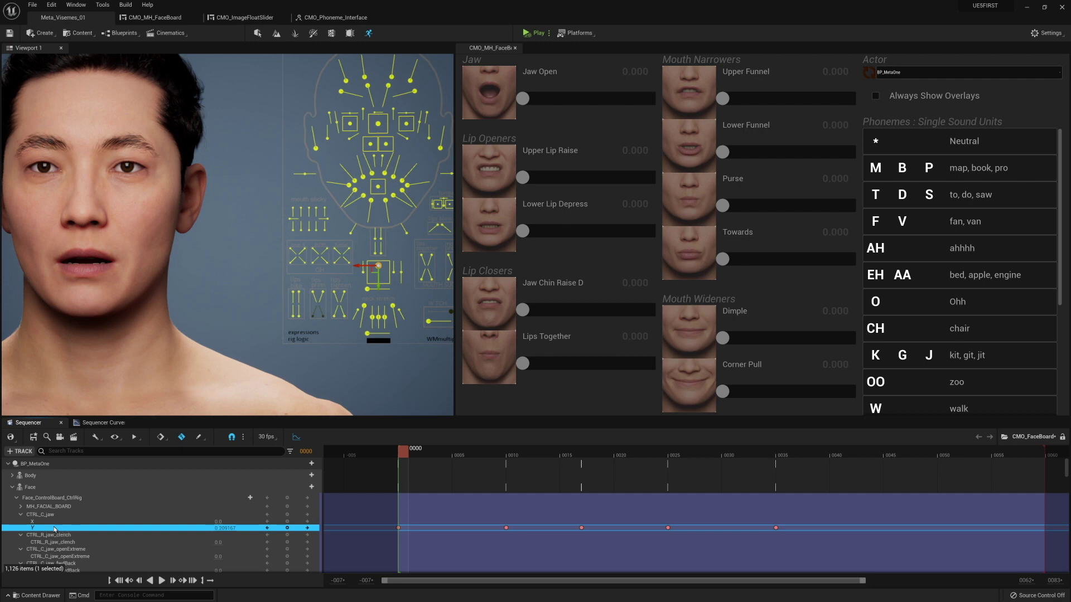
click(347, 352)
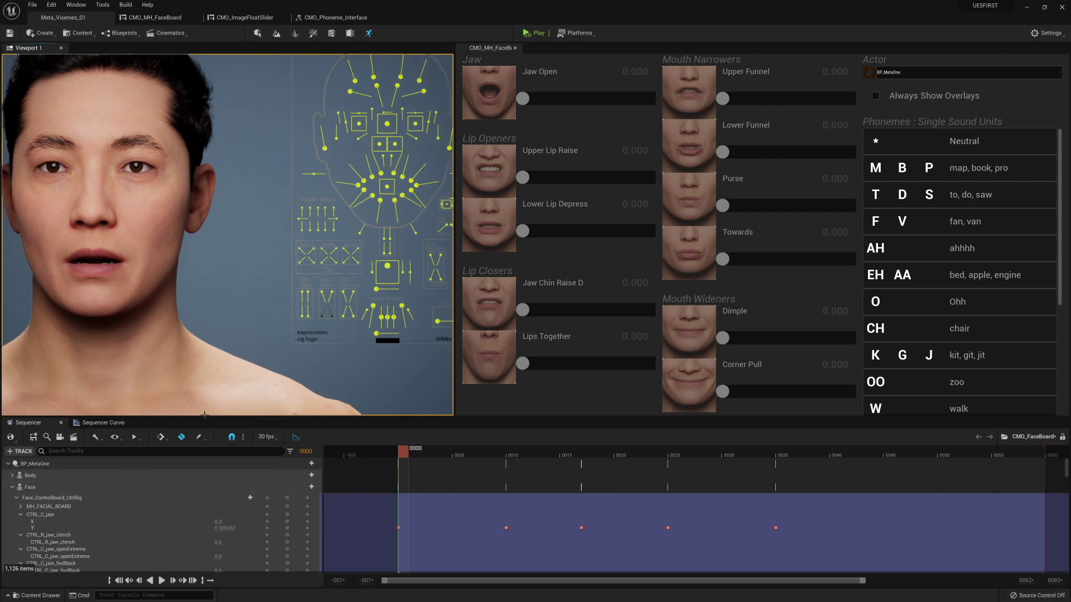
click(107, 423)
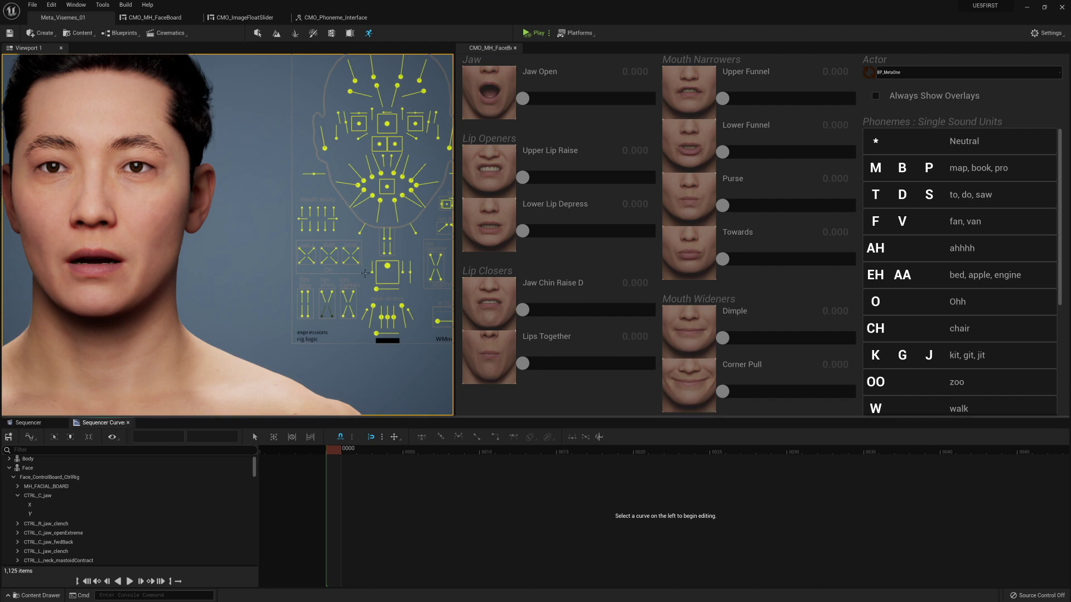
click(388, 265)
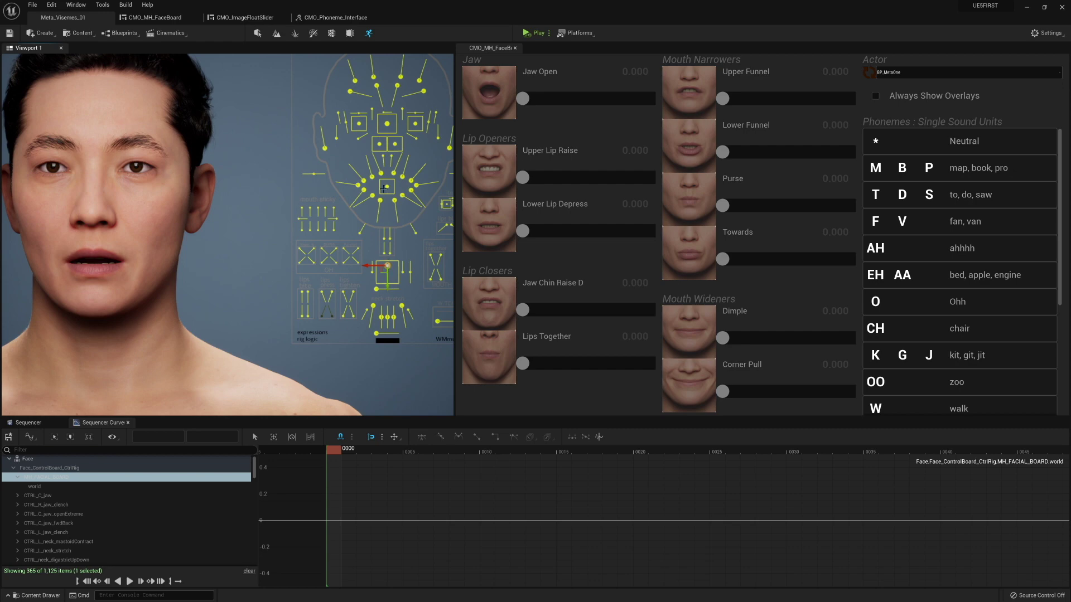
click(28, 422)
click(17, 499)
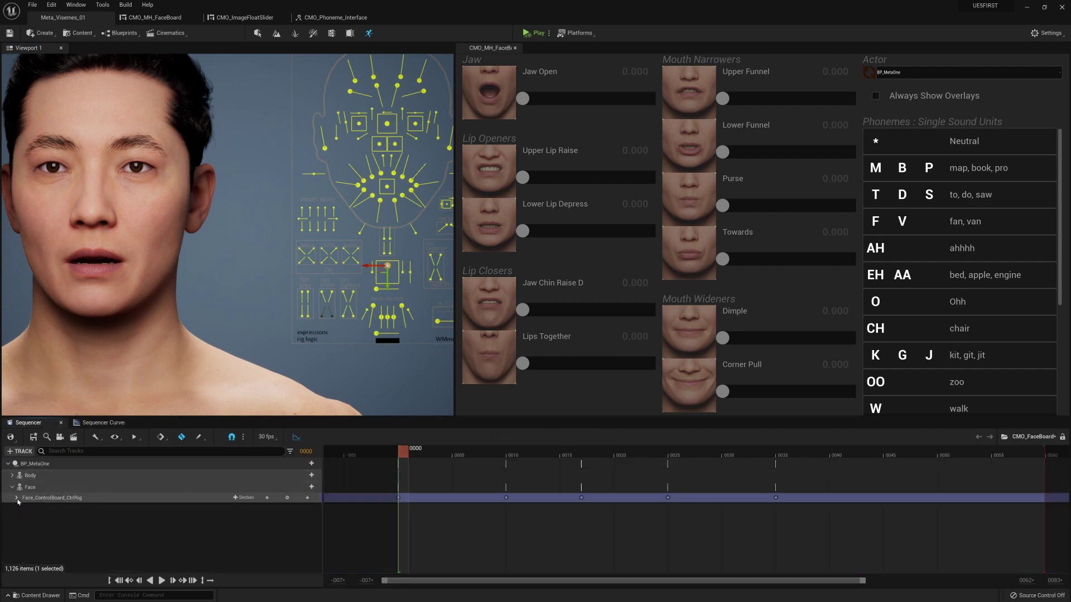
Discard the unkeyed jaw pose by scrubbing the sequence back to frame 0.
key(period)
drag(490, 473, 401, 480)
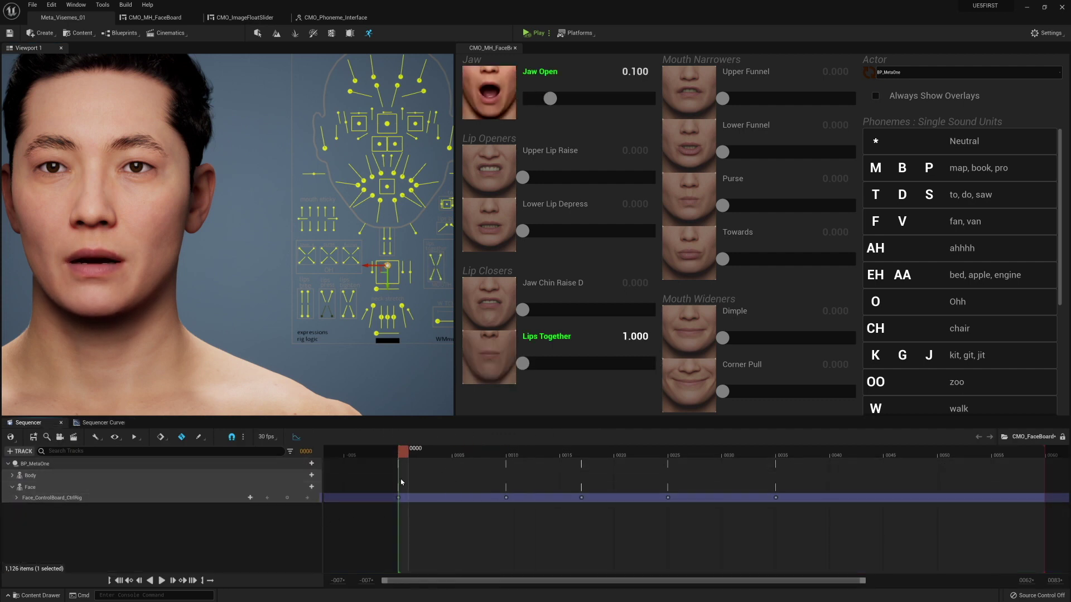
click(262, 234)
middle_drag(262, 235, 184, 229)
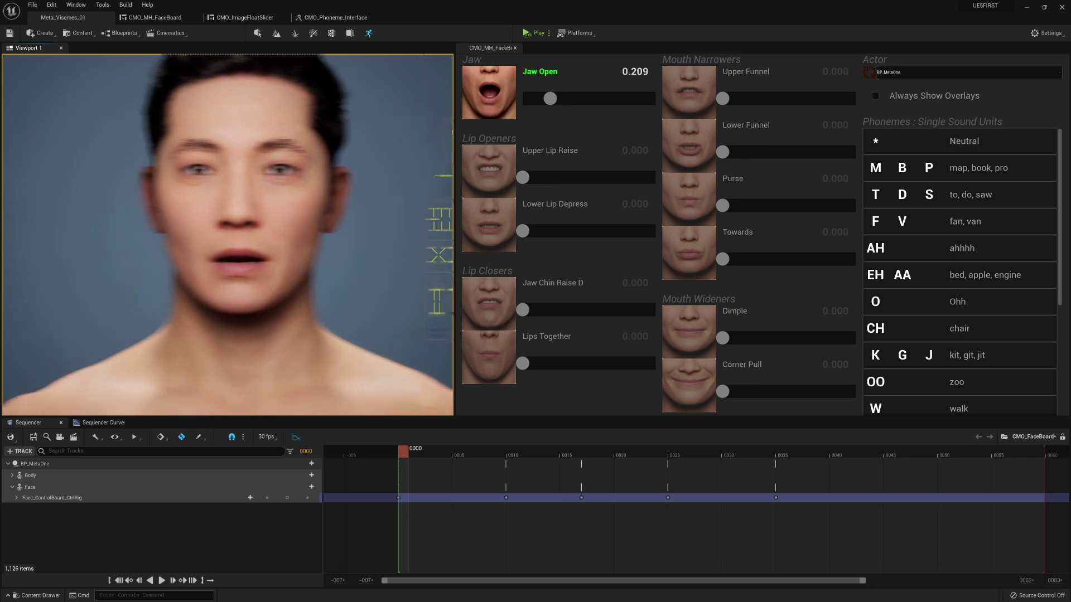
right_drag(227, 234, 194, 243)
alt+right_drag(375, 335, 380, 334)
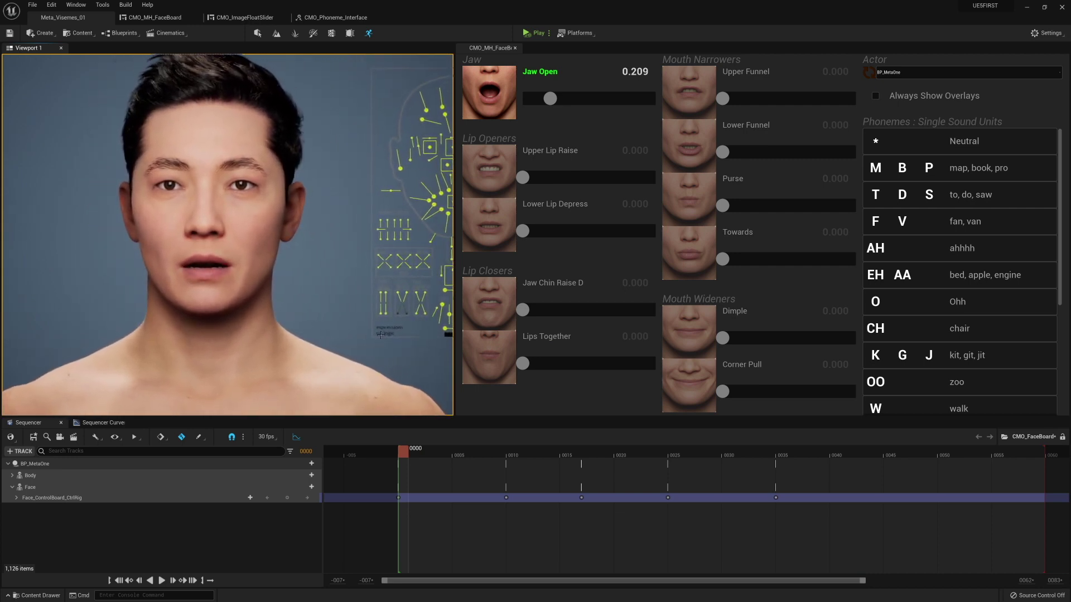
mouse_move(415, 454)
mouse_down()
mouse_move(514, 462)
mouse_move(420, 474)
mouse_move(415, 450)
mouse_up()
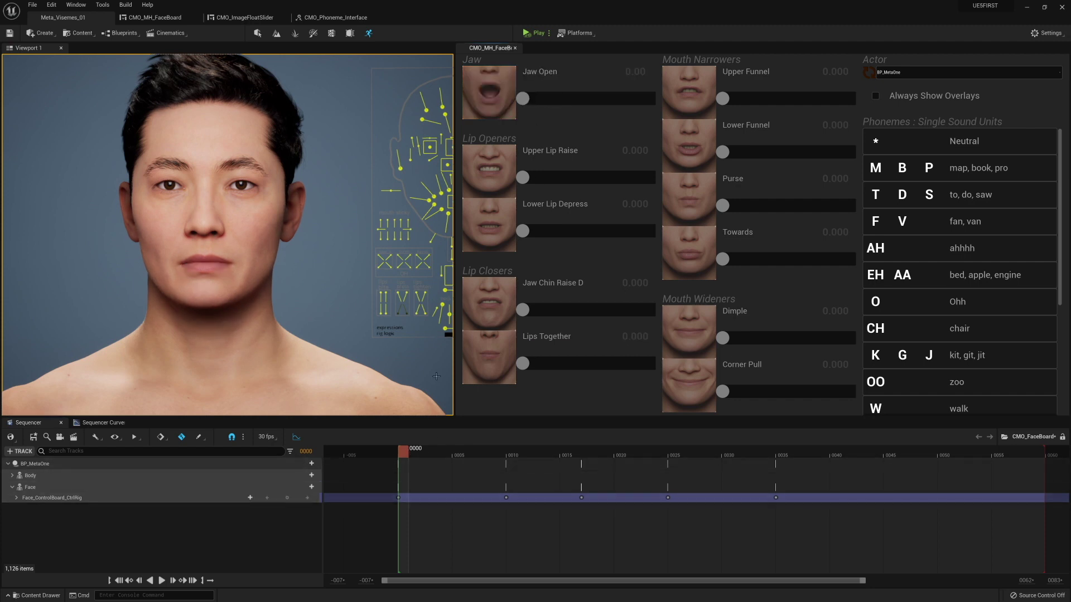
Select the jaw control through the Jaw Open image and expand the face control rig track to show its CTRL_C_jaw Y channel.
click(491, 93)
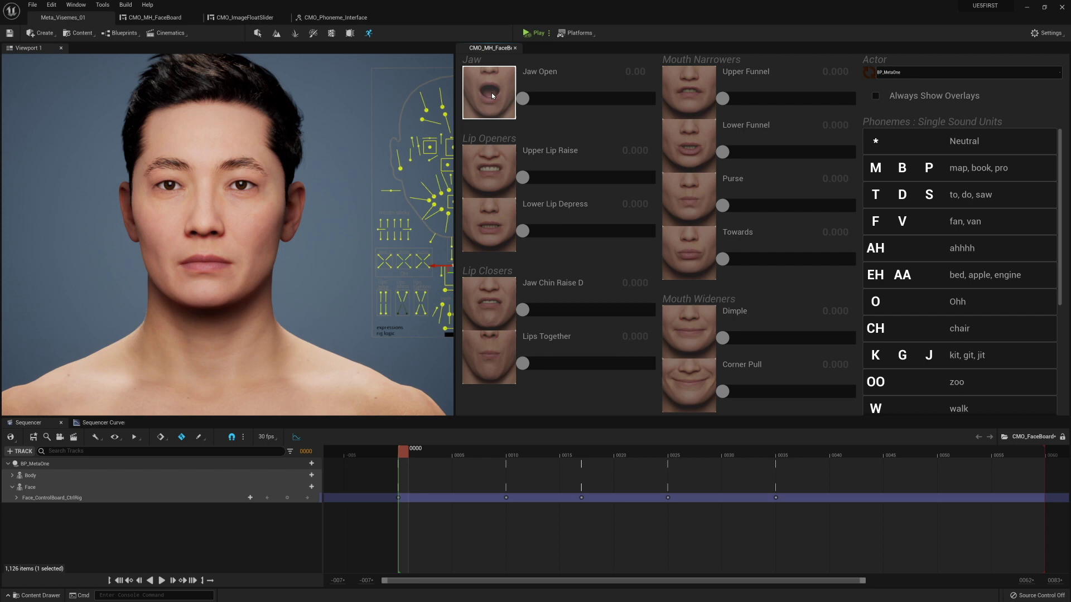
click(17, 498)
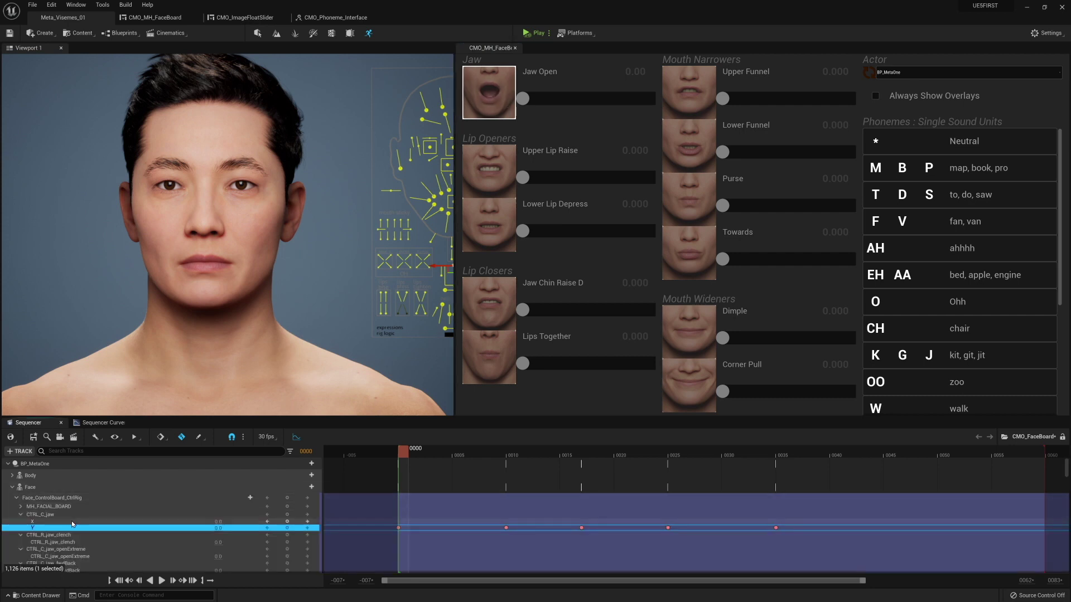
scroll(106, 516, down, 1)
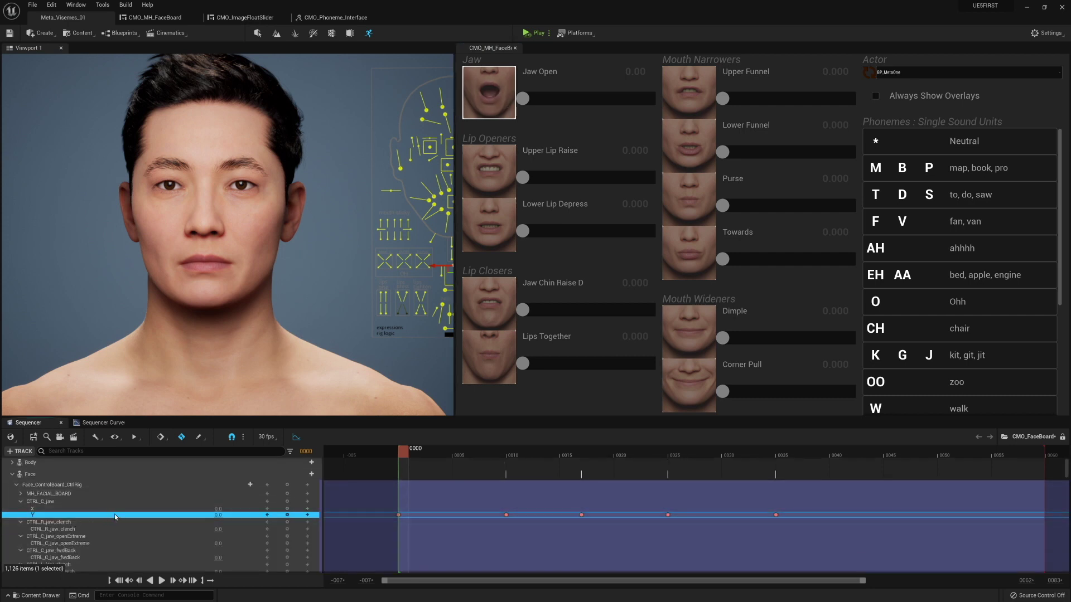
click(501, 109)
click(500, 107)
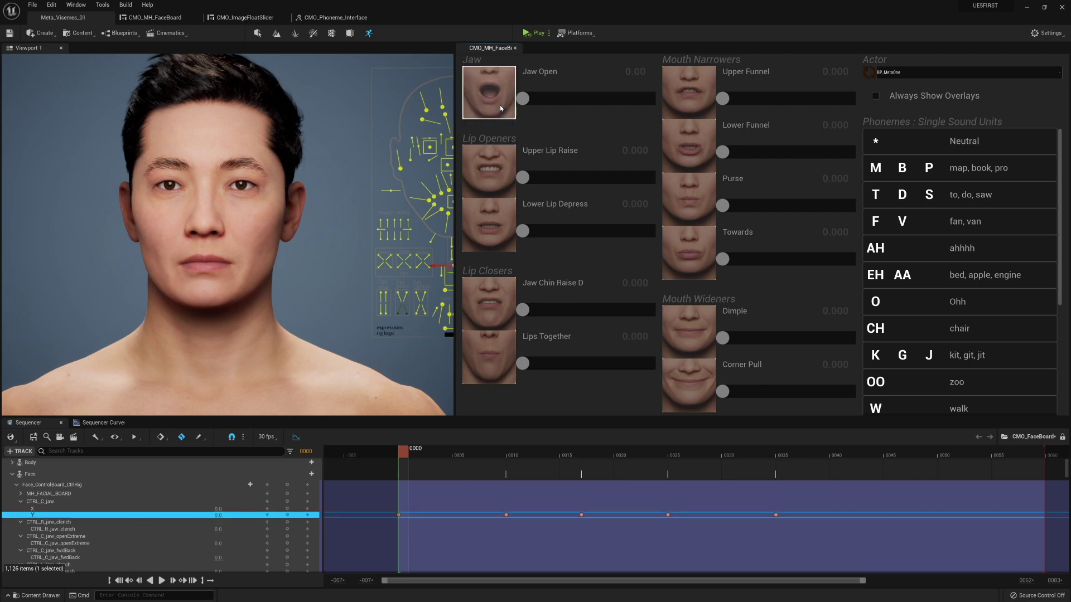
click(500, 105)
click(499, 105)
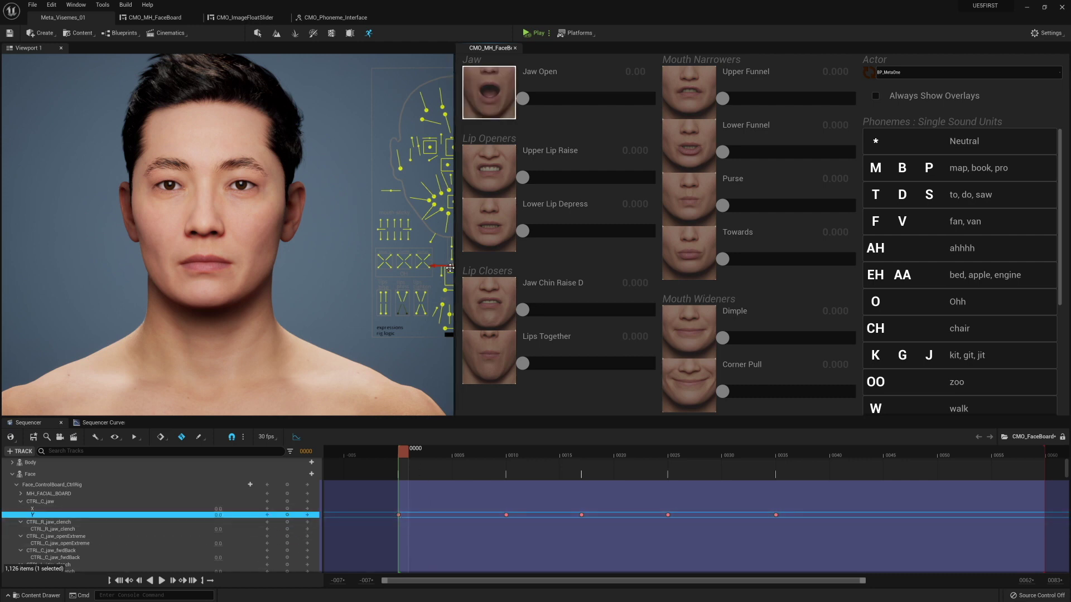
click(497, 81)
click(497, 81)
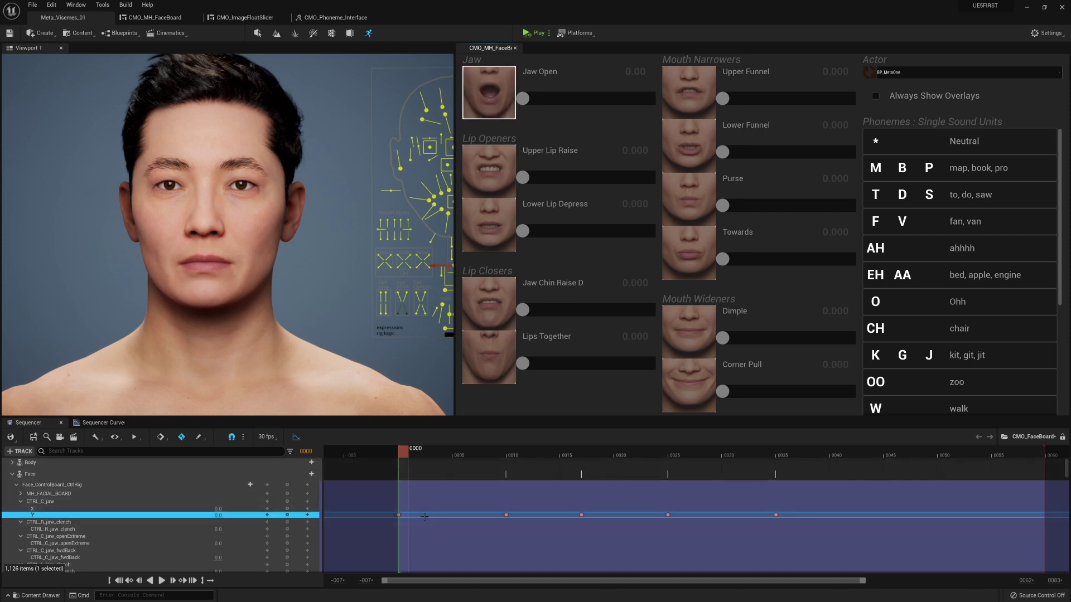
Scrub between frames 10 and 17 to compare the keyed mouth poses, and collapse and select the face control rig track.
drag(433, 452, 511, 486)
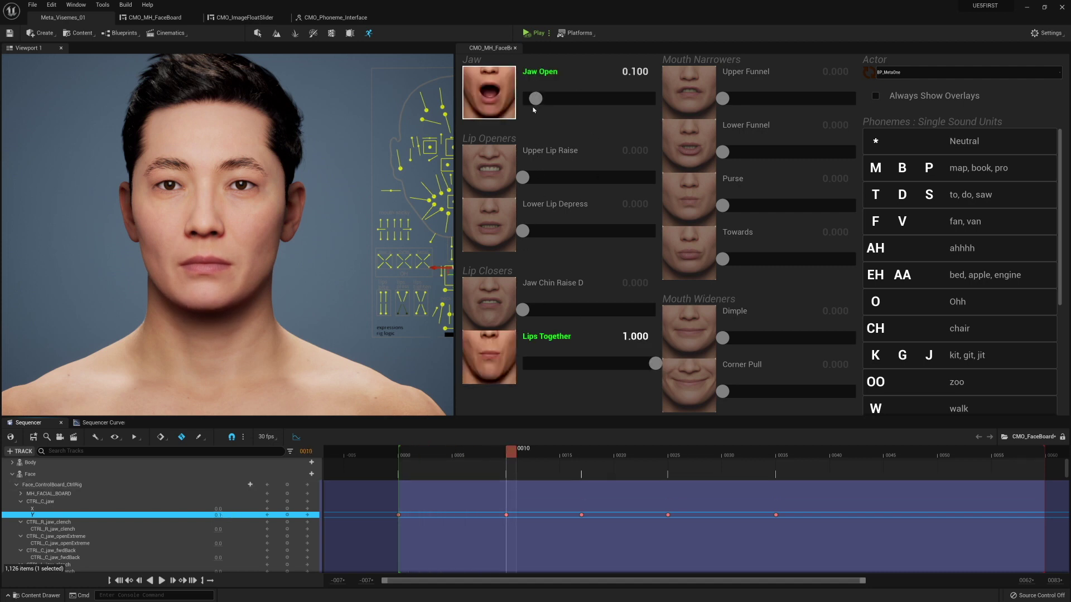
drag(518, 444, 587, 449)
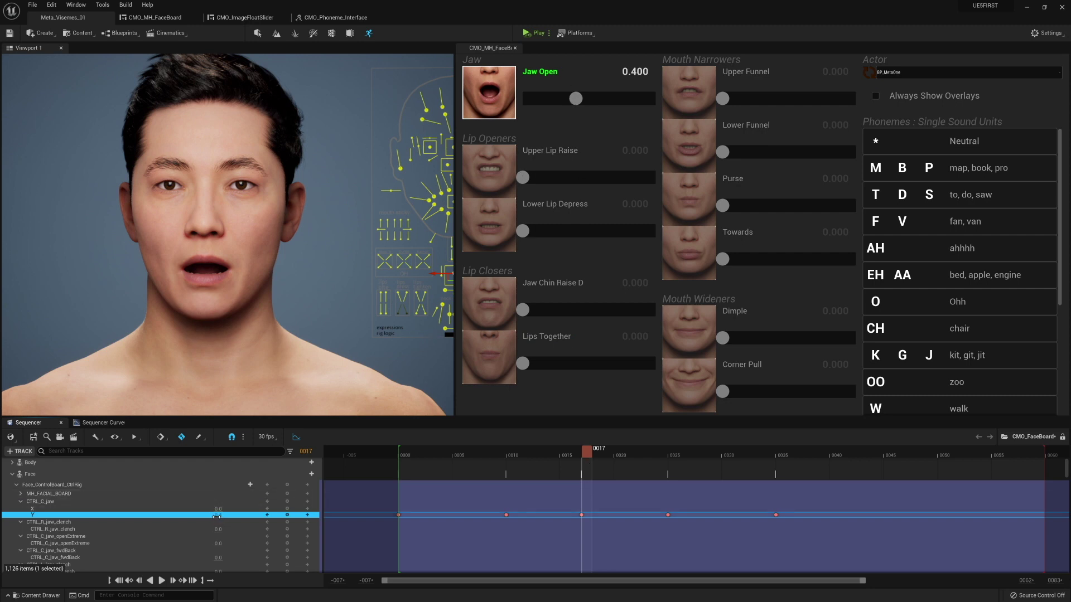
click(16, 485)
click(28, 498)
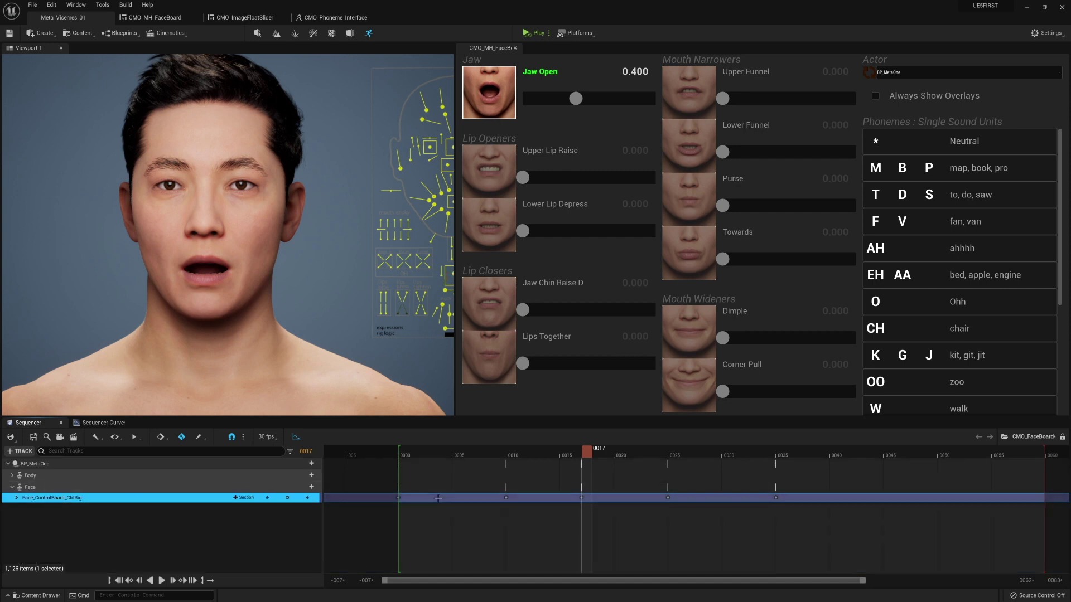
click(511, 450)
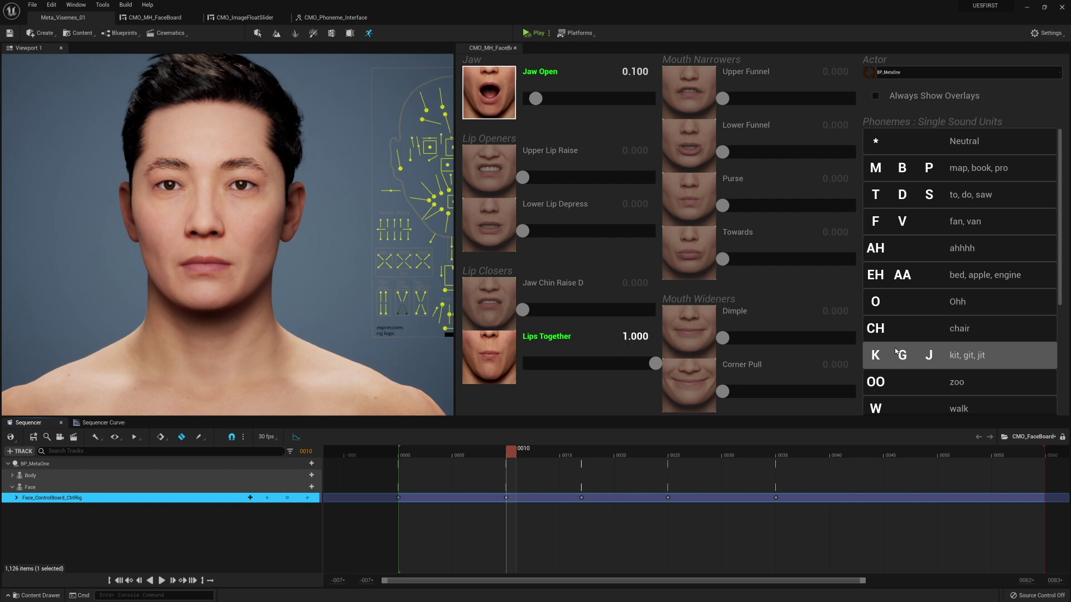
click(587, 454)
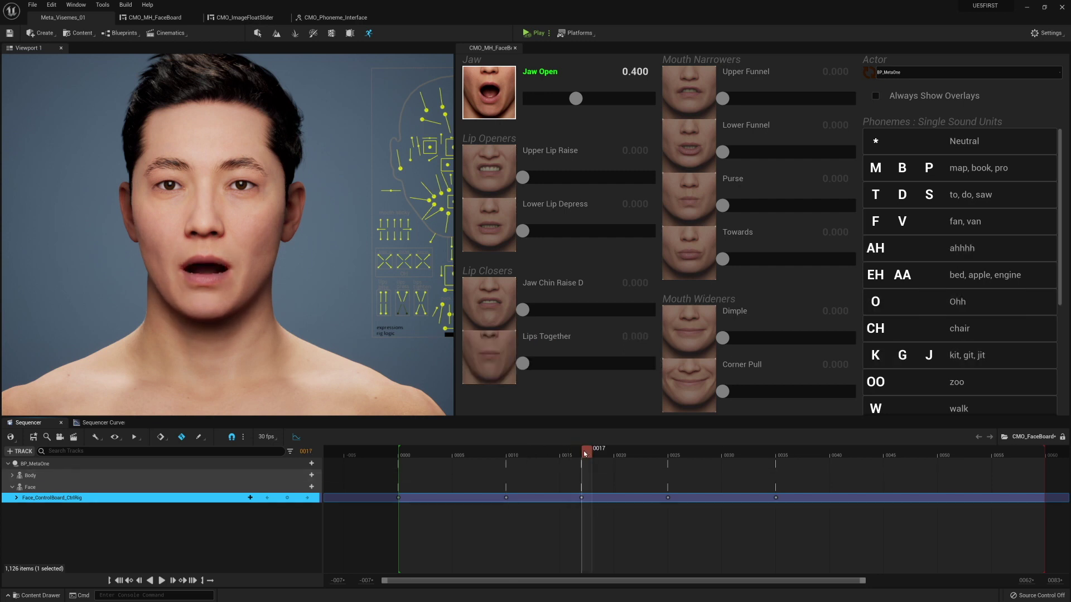
drag(584, 454, 511, 466)
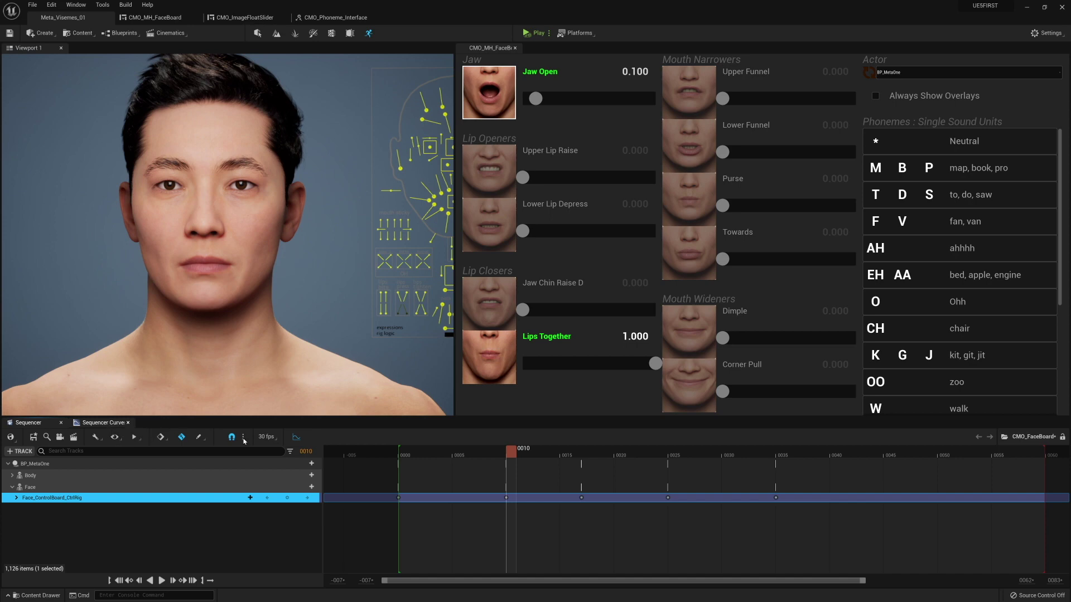
Show the curves of the whole face control rig in the curve editor.
click(127, 422)
click(296, 438)
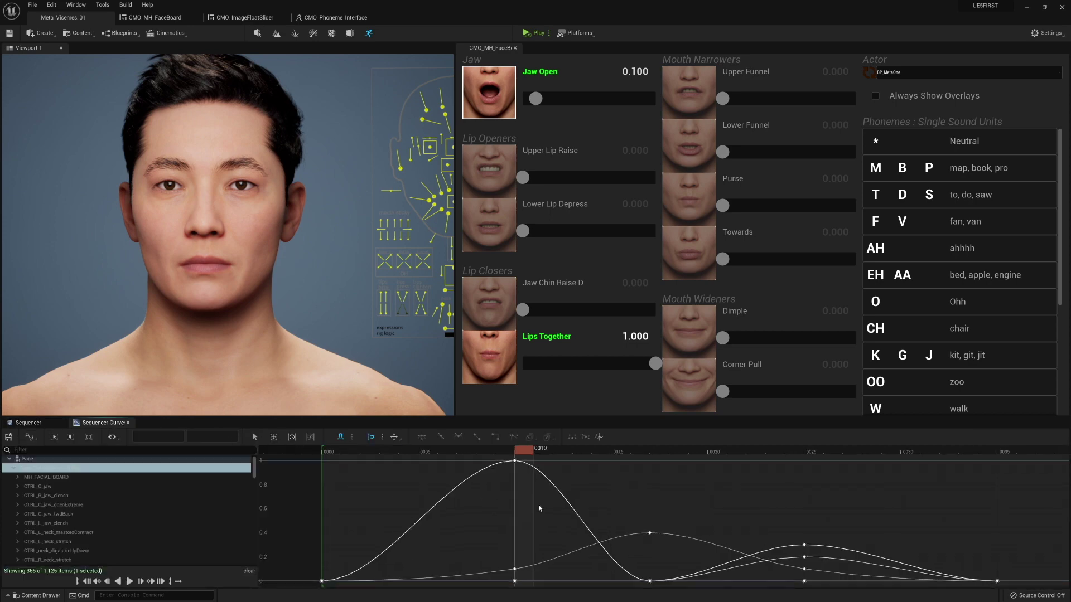
scroll(580, 504, down, 3)
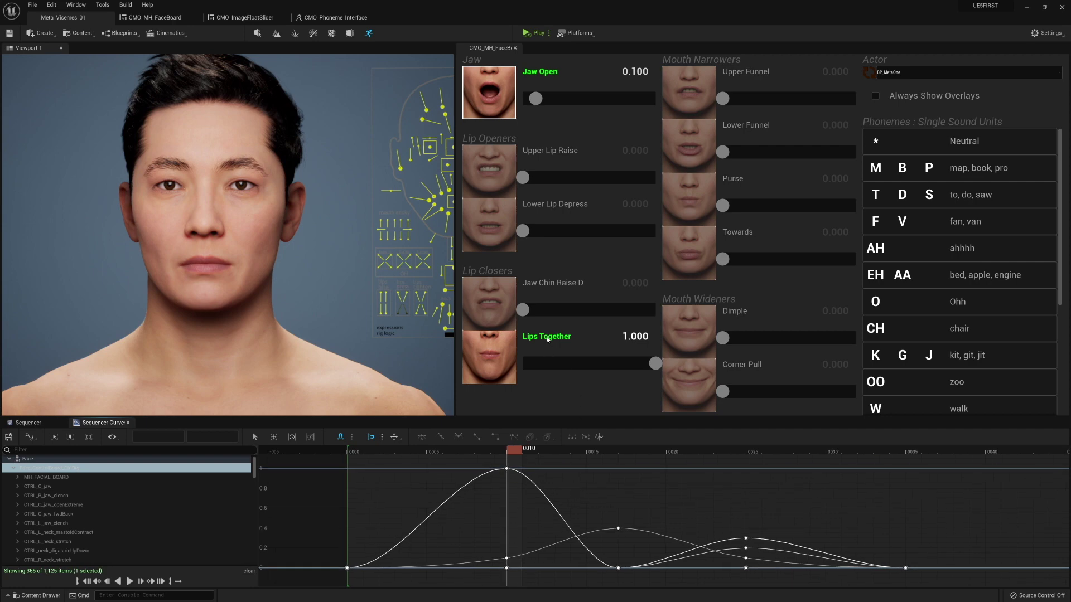
Clear the rig selection and isolate the jaw control's Y curve through the Jaw Open image.
click(490, 106)
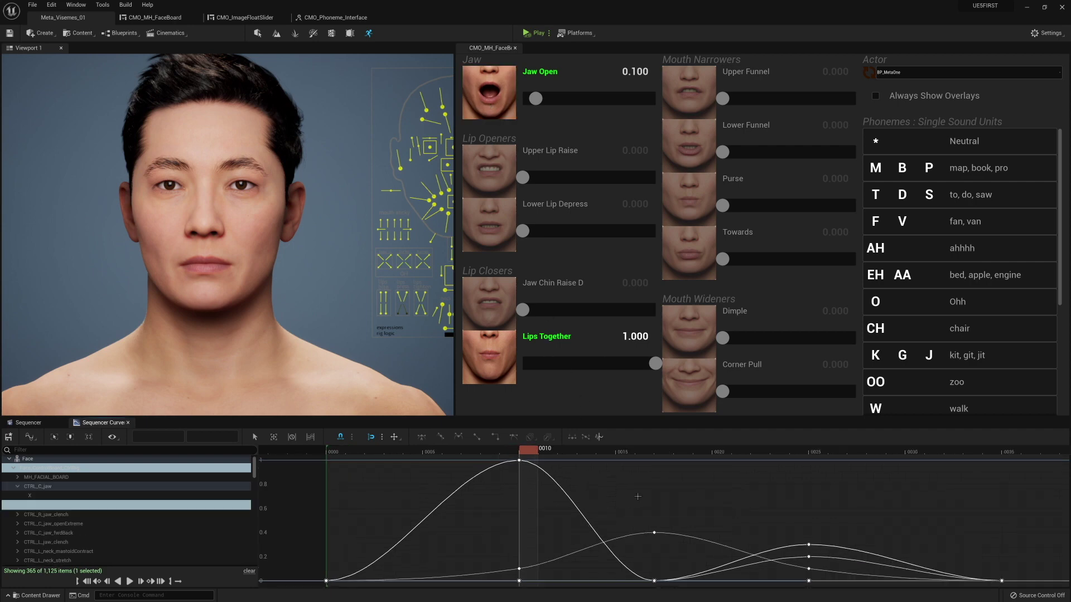
click(341, 307)
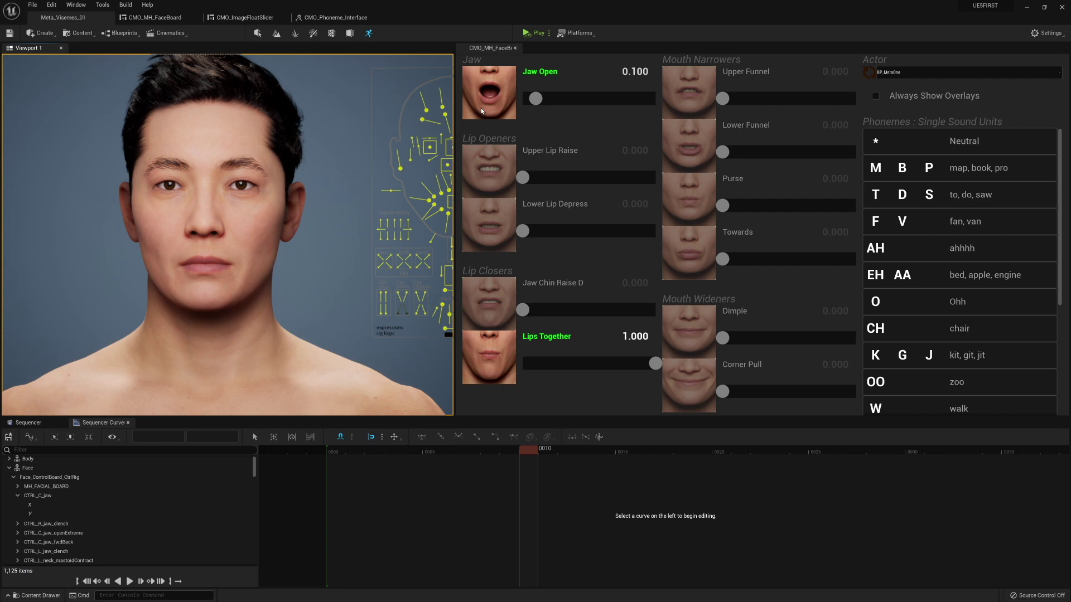
click(481, 111)
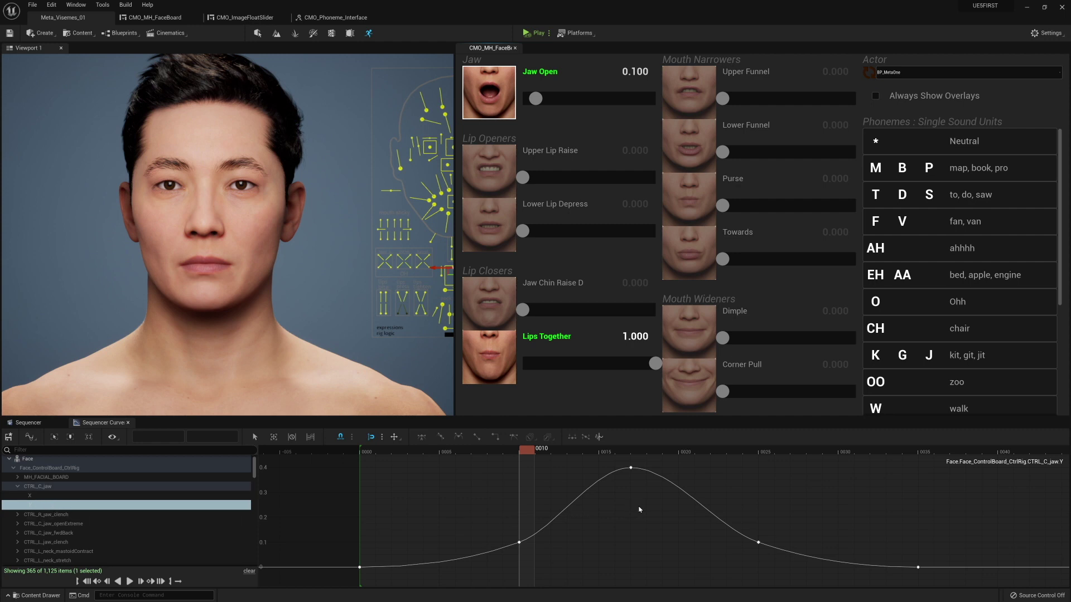
scroll(604, 510, down, 3)
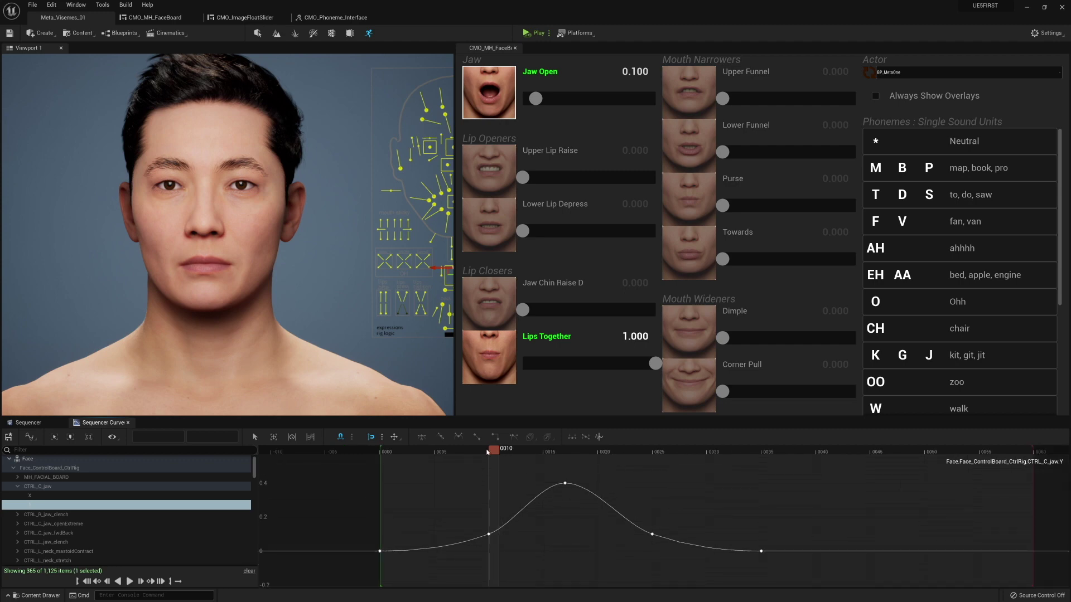
Go back to frame 0 and step forward and backward through the jaw keys, ending on the key at frame 17.
drag(487, 452, 381, 452)
key(period)
key(period)
key(period)
key(period)
key(comma)
key(comma)
key(comma)
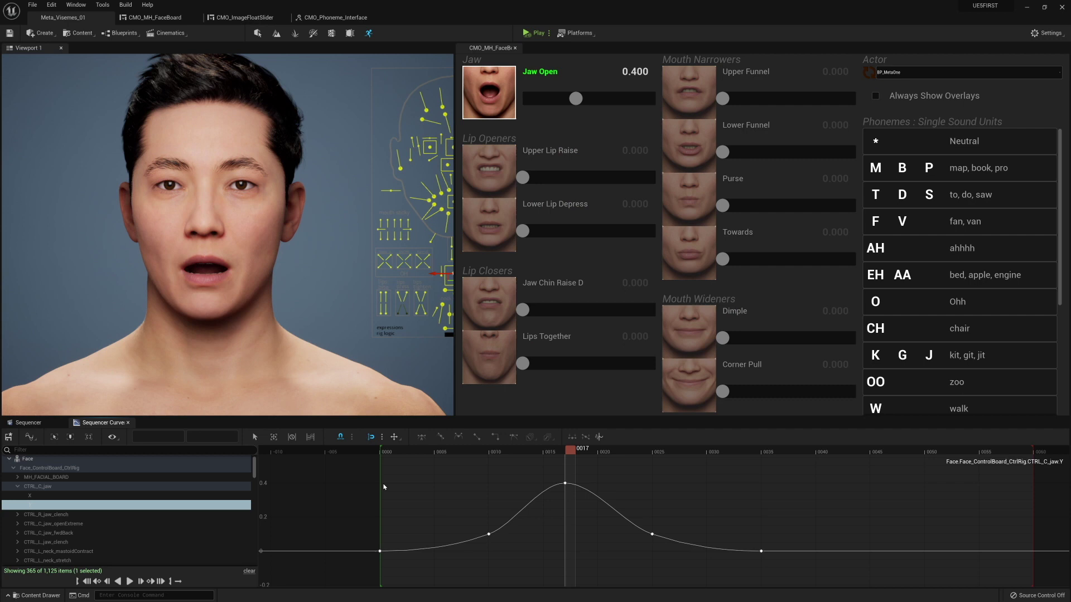
key(period)
Select the jaw curve's key at frame 10, scrub to that frame, and step through the neighbouring keys and back.
click(489, 534)
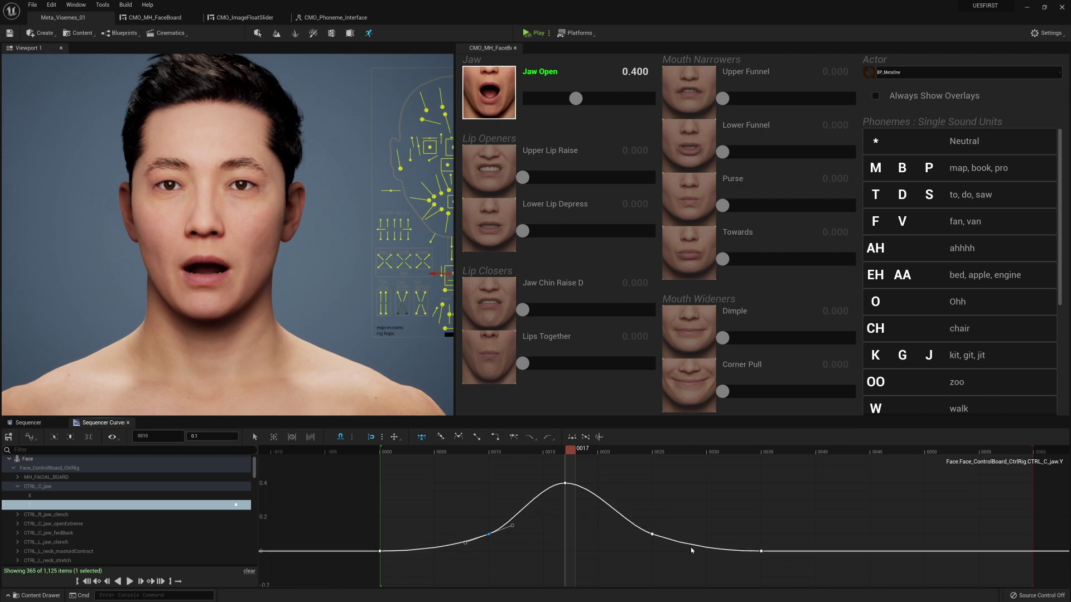
drag(560, 450, 493, 484)
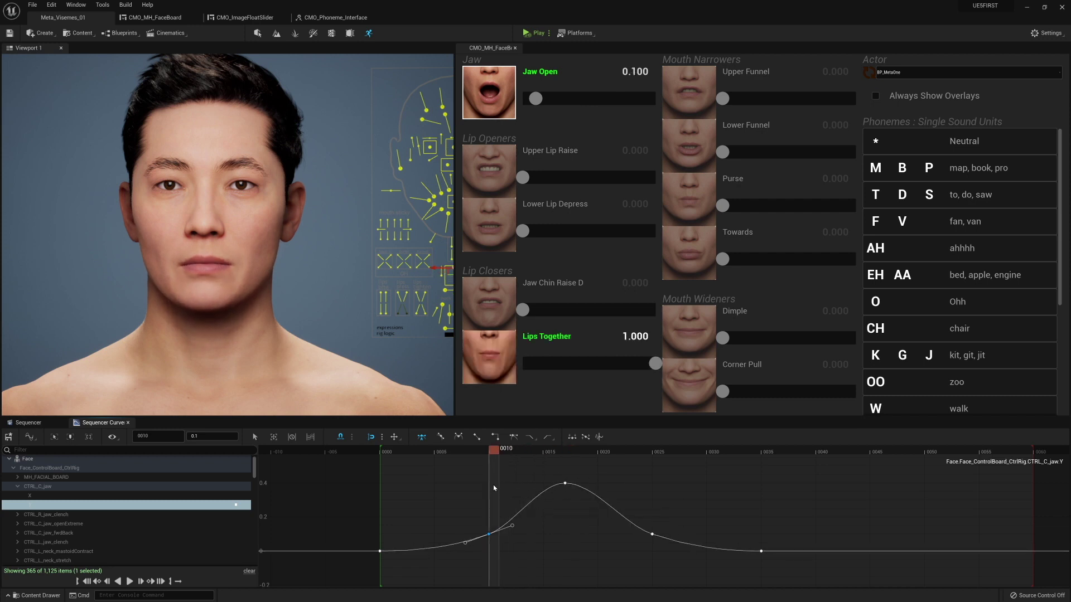
key(period)
key(period)
key(period)
key(comma)
key(comma)
key(comma)
Reselect the jaw control through its image and set Jaw Open to 0.19 at frame 10.
click(496, 107)
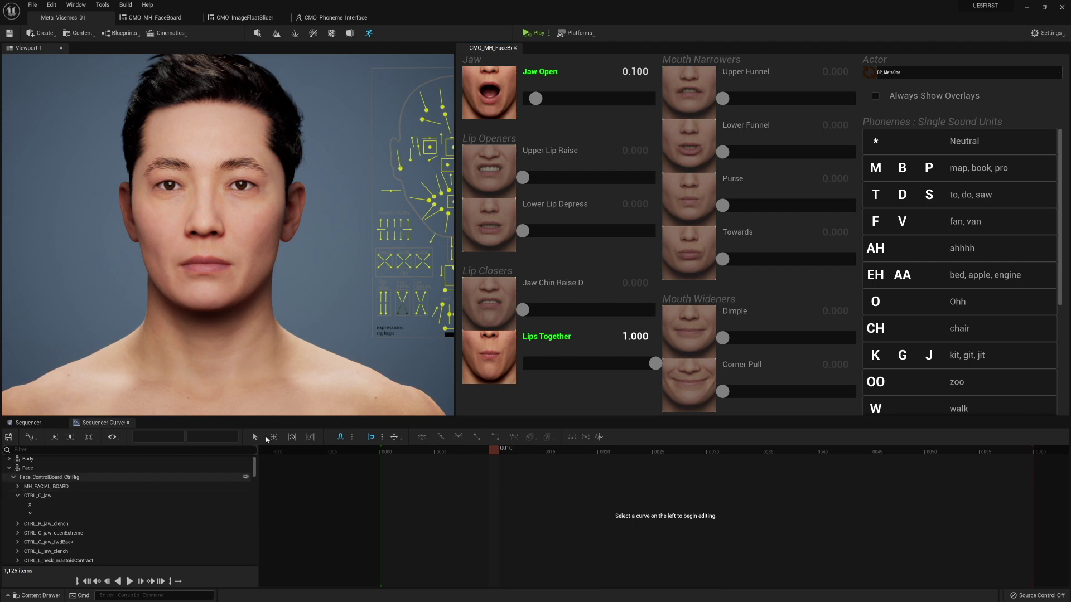
click(484, 97)
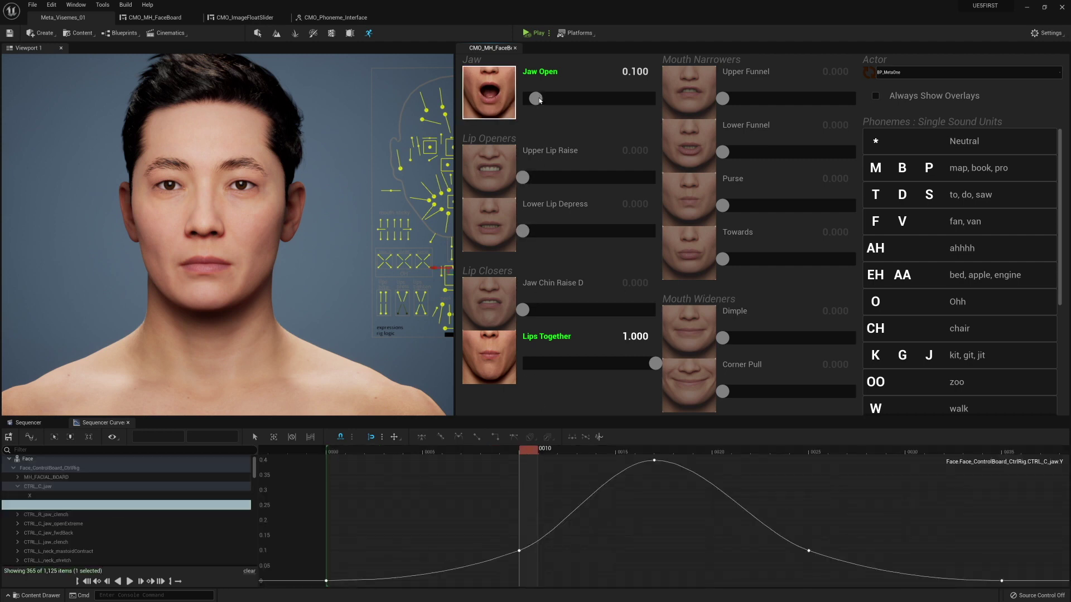
drag(539, 100, 555, 100)
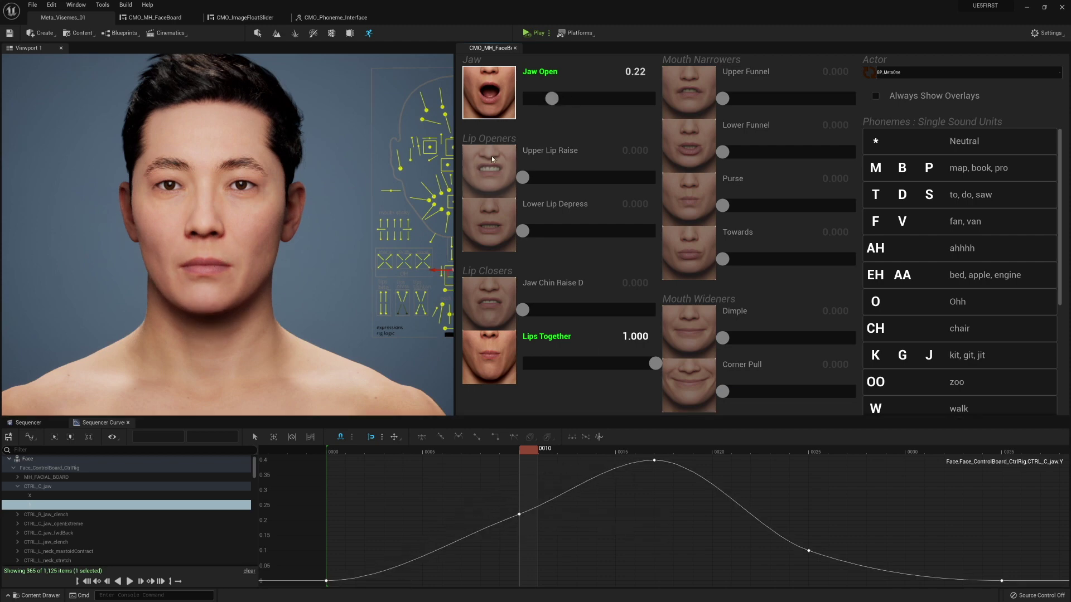
mouse_move(551, 99)
mouse_down()
mouse_move(567, 99)
mouse_move(538, 99)
mouse_move(548, 98)
mouse_up()
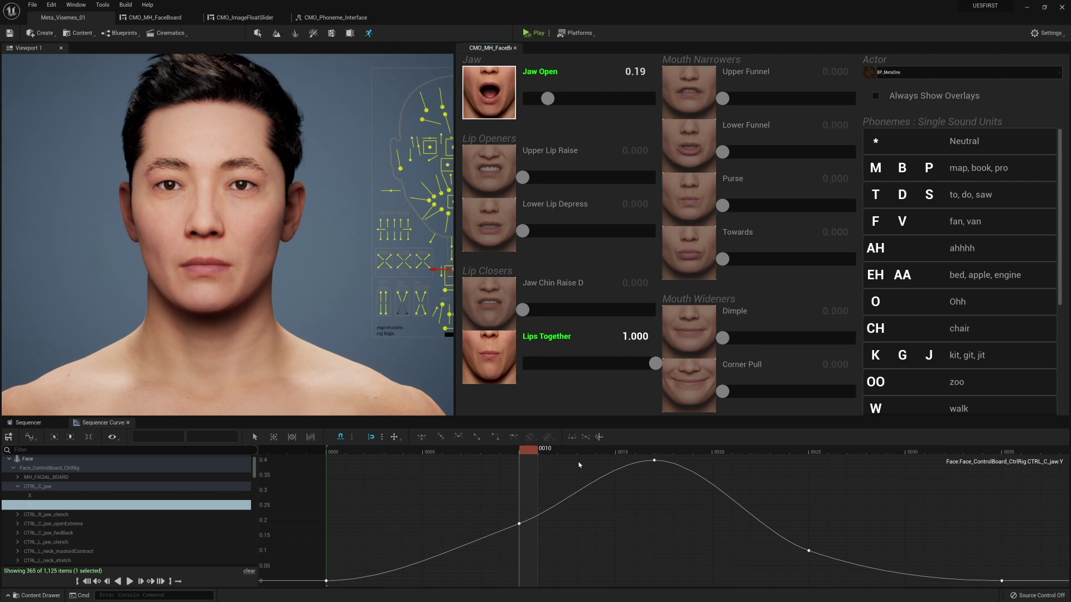
Check the jaw pose at the key on frame 17, and scrub to the key at frame 25.
key(period)
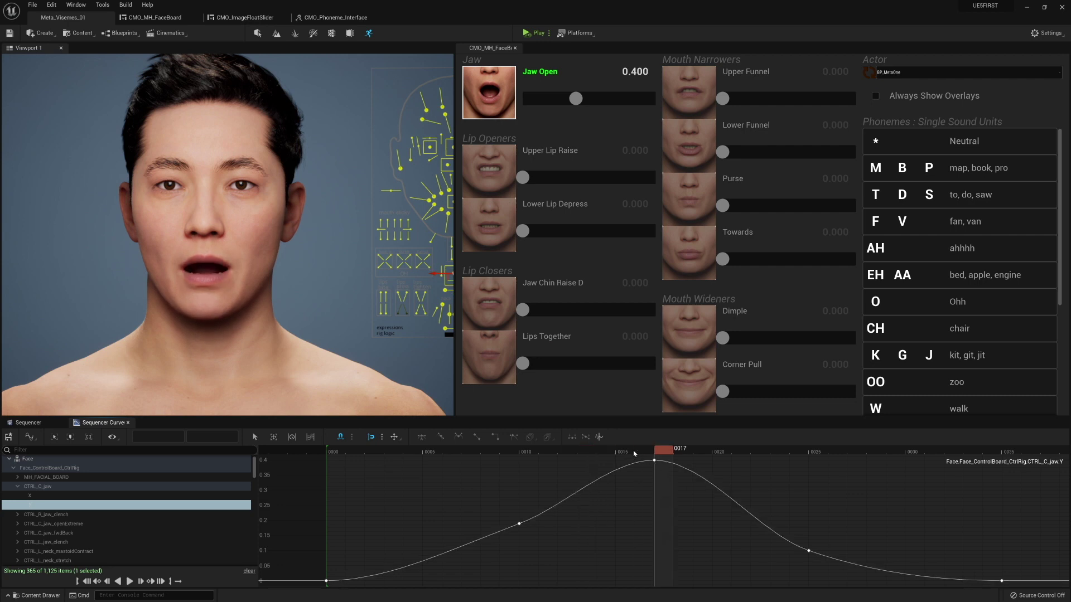
key(f)
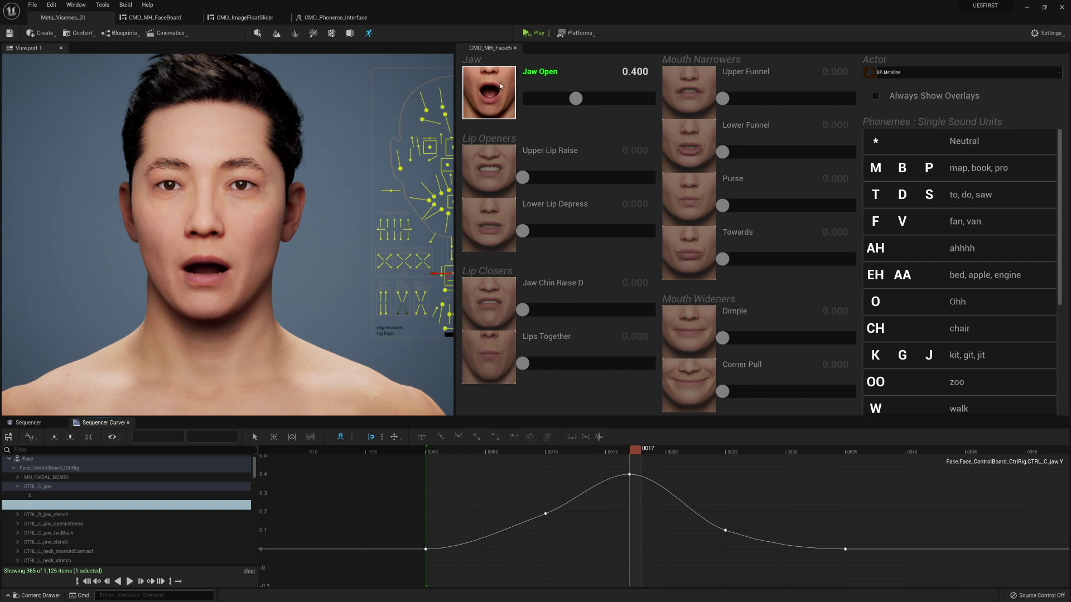
drag(639, 450, 731, 471)
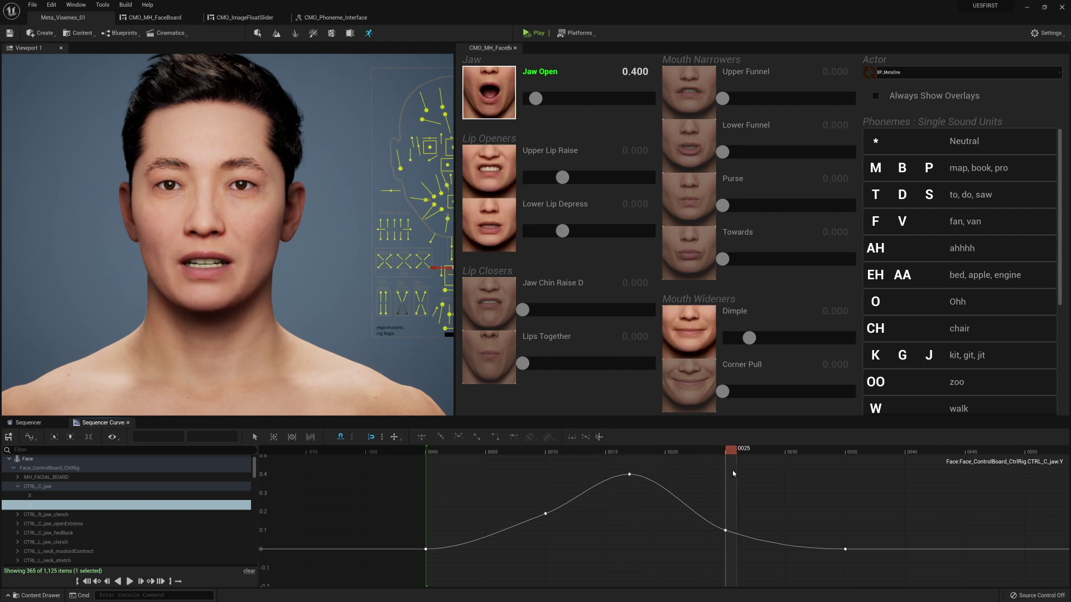
right_drag(697, 478, 674, 479)
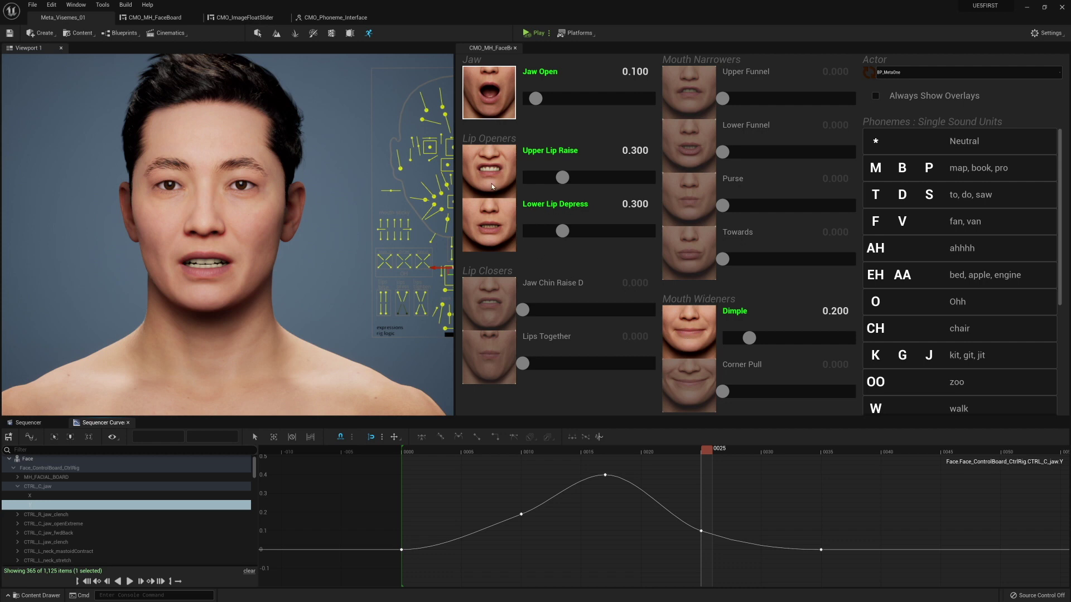
Select the Upper Lip Raise and Lower Lip Depress controls and remove Jaw Open from the selection.
click(478, 168)
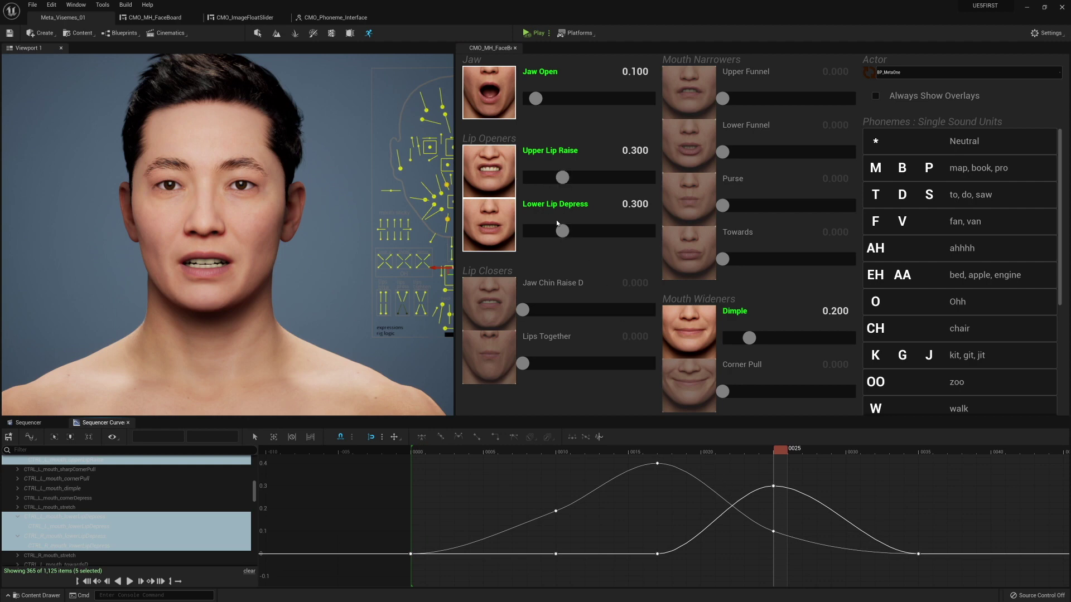
click(489, 92)
scroll(765, 520, down, 4)
right_drag(731, 481, 703, 481)
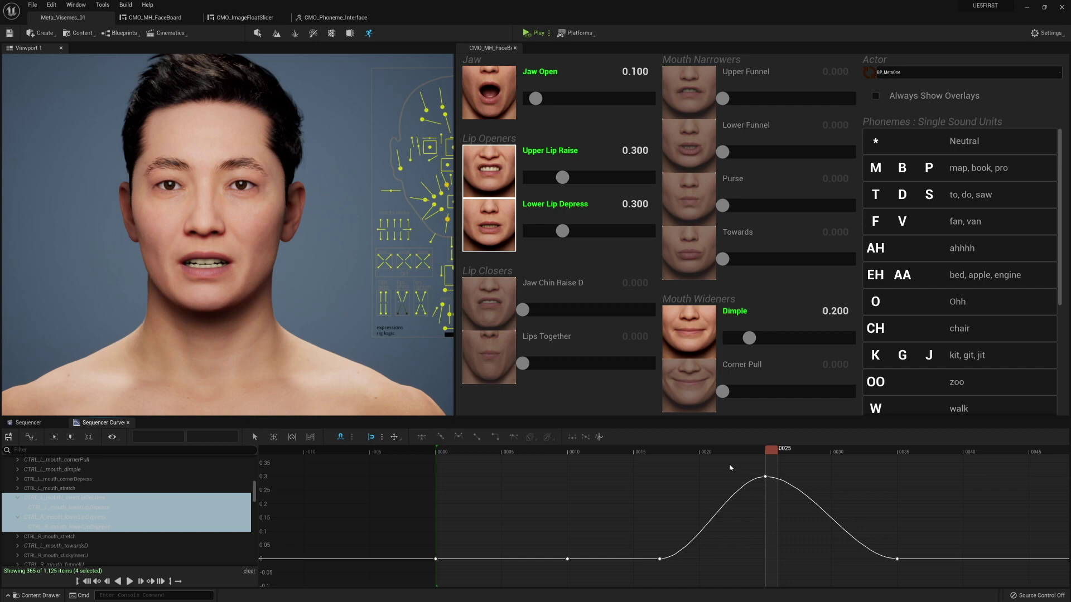
Set Upper Lip Raise to 0.44 and Lower Lip Depress to 0.21 at frame 25.
mouse_move(563, 231)
mouse_down()
mouse_move(542, 231)
mouse_move(573, 230)
mouse_move(552, 231)
mouse_up()
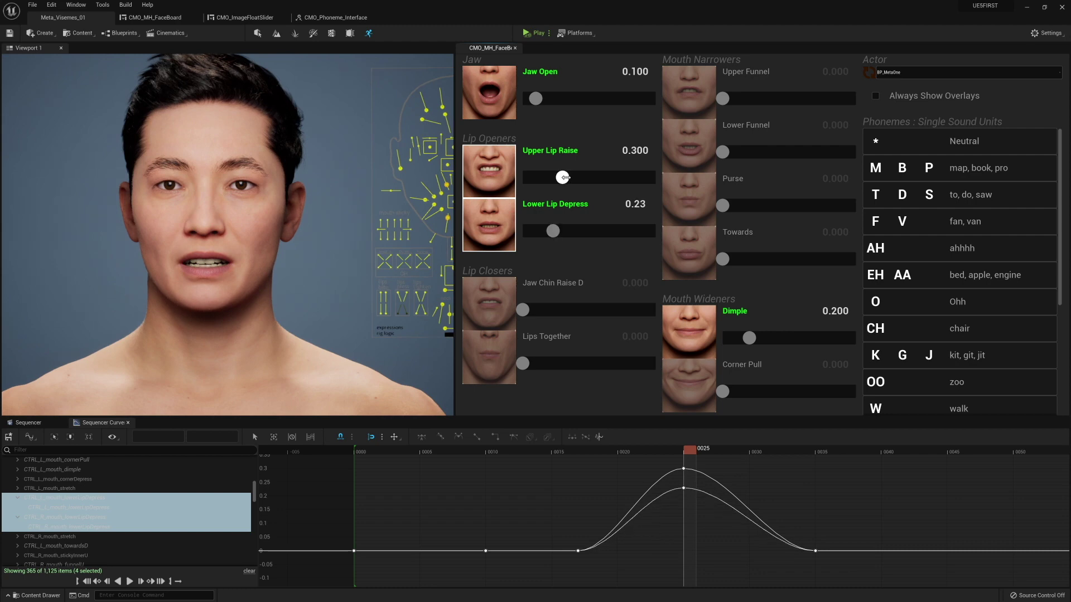
drag(563, 177, 581, 178)
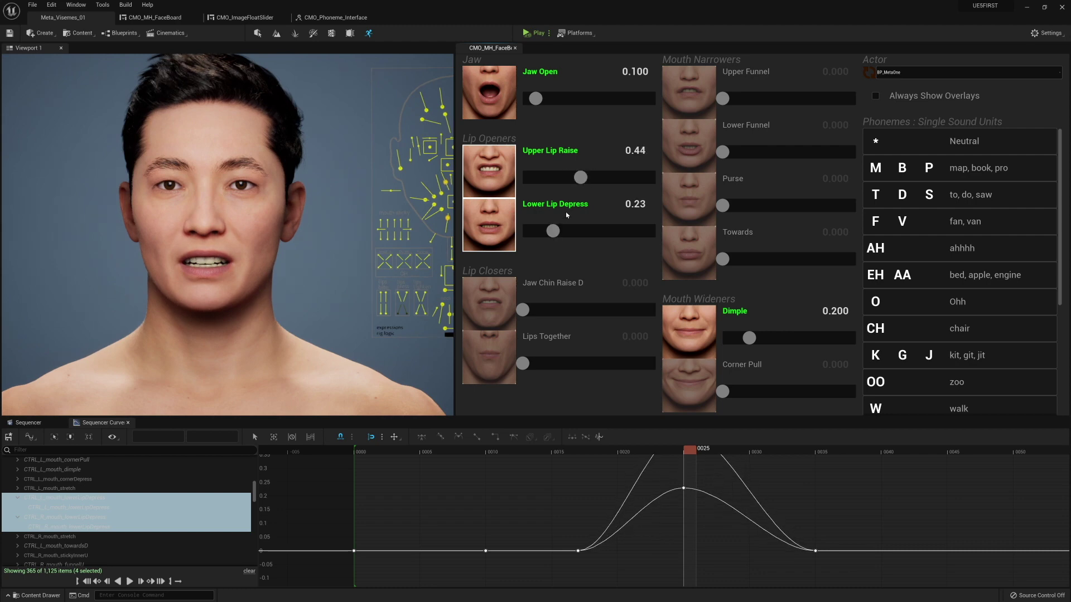
drag(553, 231, 550, 231)
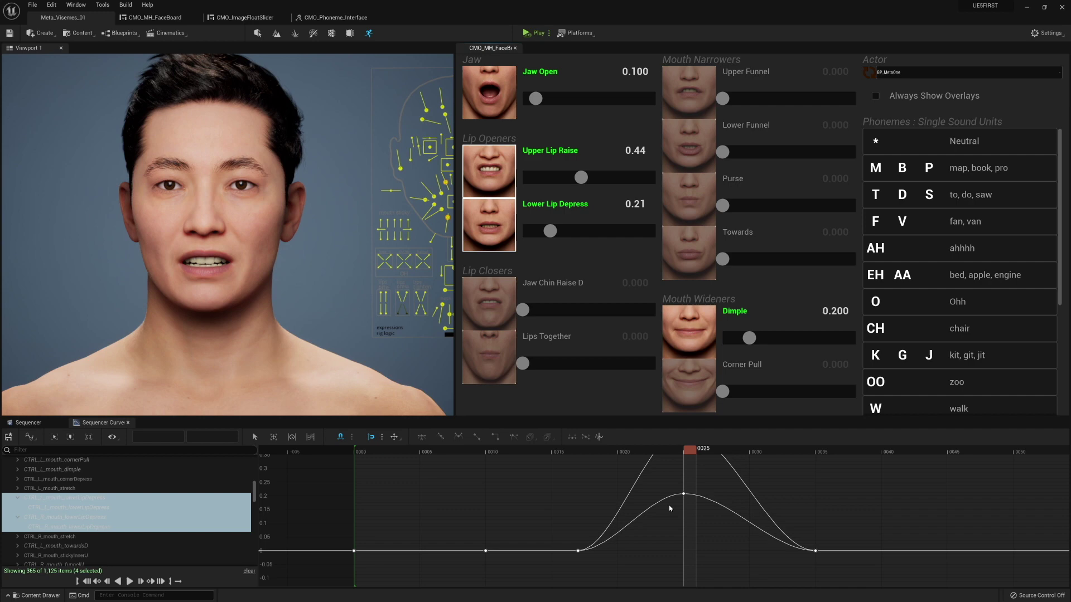
Preview the changed lip curves by scrubbing from just after frame 17 to frame 25.
mouse_move(668, 504)
right_down()
mouse_move(665, 516)
mouse_move(653, 500)
right_up()
scroll(663, 495, down, 2)
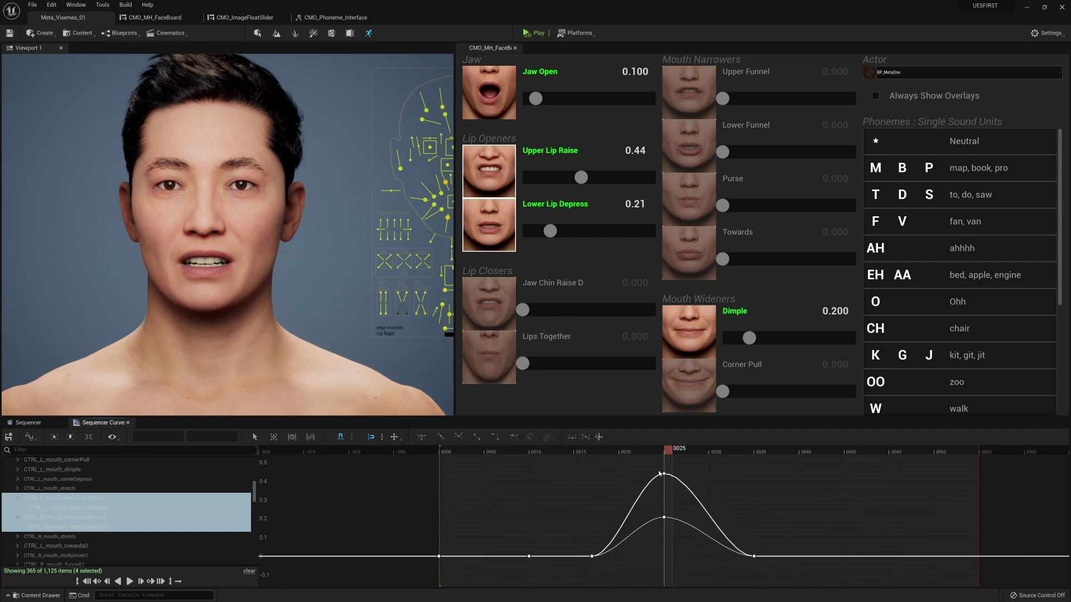
click(605, 450)
drag(615, 472, 669, 505)
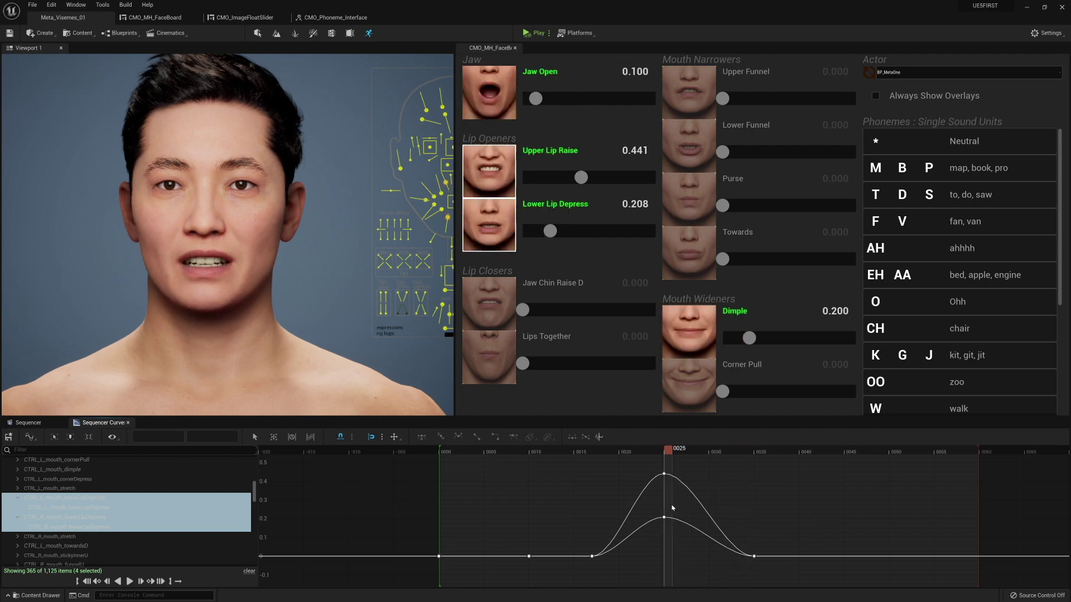
Show only the Jaw Open and Upper Lip Raise curves and select the jaw key at frame 17.
mouse_move(664, 518)
click(487, 180)
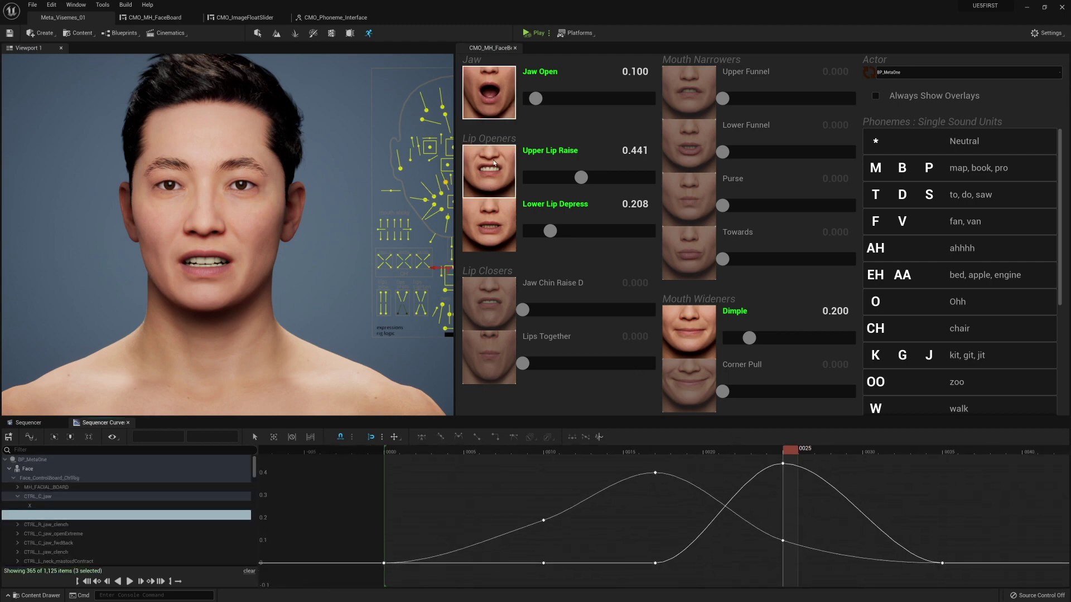
click(654, 472)
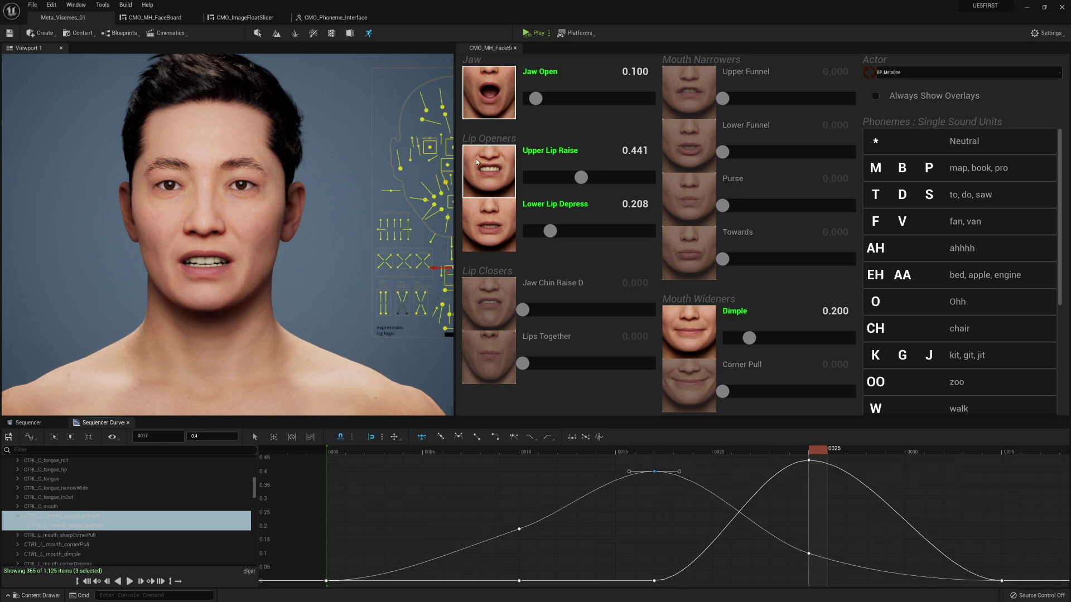
Toggle the Upper Lip Raise control in and out of the selection several times, and box-select the jaw curve's peak key.
click(497, 166)
click(497, 166)
click(496, 166)
click(496, 167)
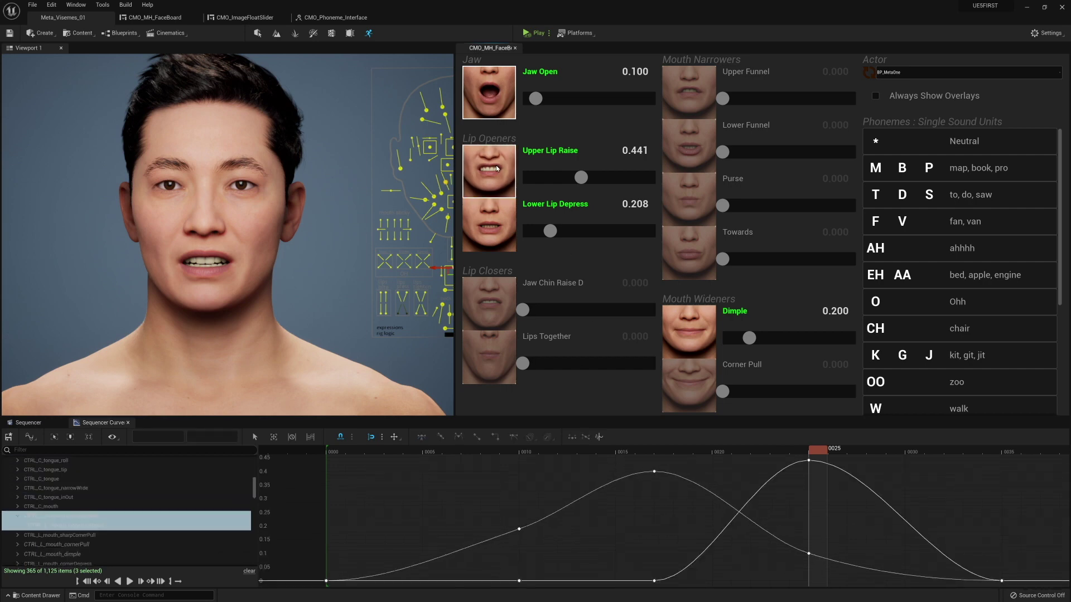
click(497, 166)
click(497, 165)
drag(638, 466, 683, 499)
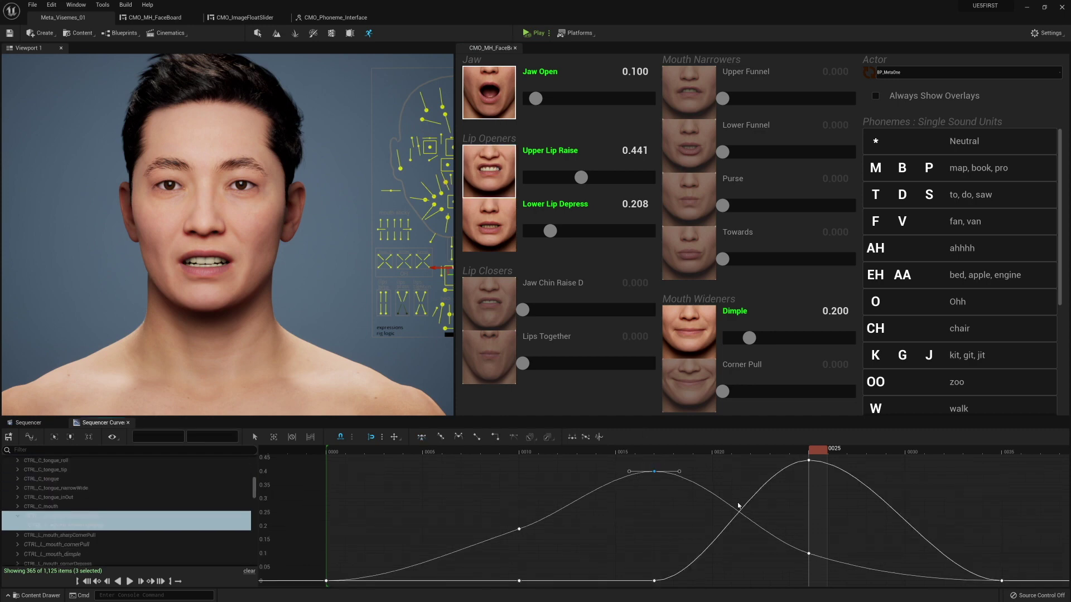
Add the Lower Lip Depress control to the selection to compare its curve with the jaw and upper lip curves.
right_drag(795, 484, 712, 501)
click(499, 229)
scroll(804, 506, down, 2)
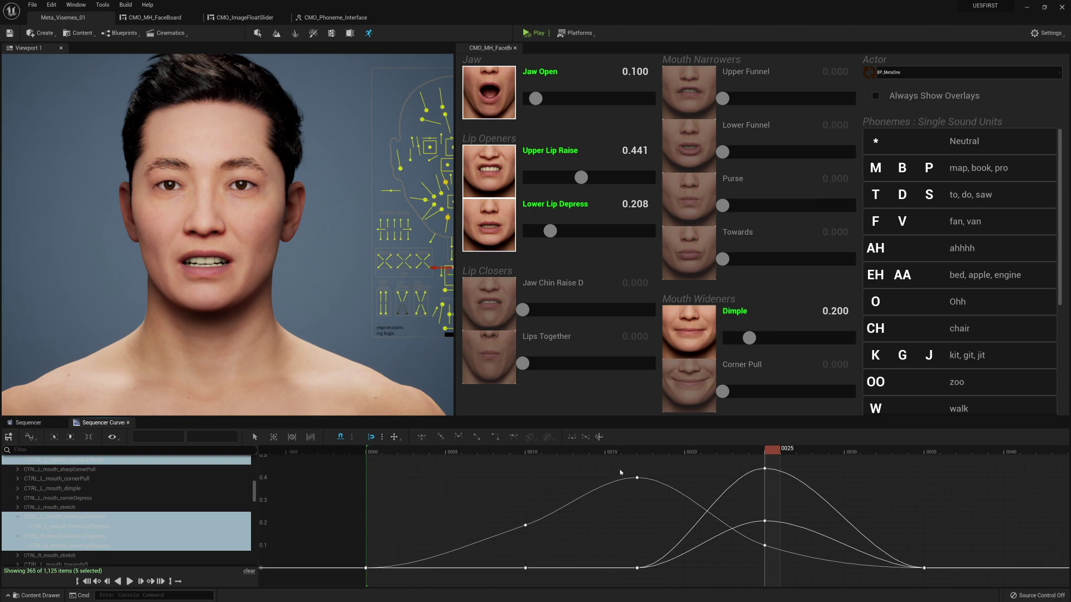
Select the jaw curve's peak key and the Lower Lip Depress key at frame 25 to compare them, ending with no key selected.
drag(622, 471, 683, 495)
right_drag(690, 494, 665, 496)
drag(710, 458, 747, 478)
click(737, 523)
right_drag(718, 498, 708, 498)
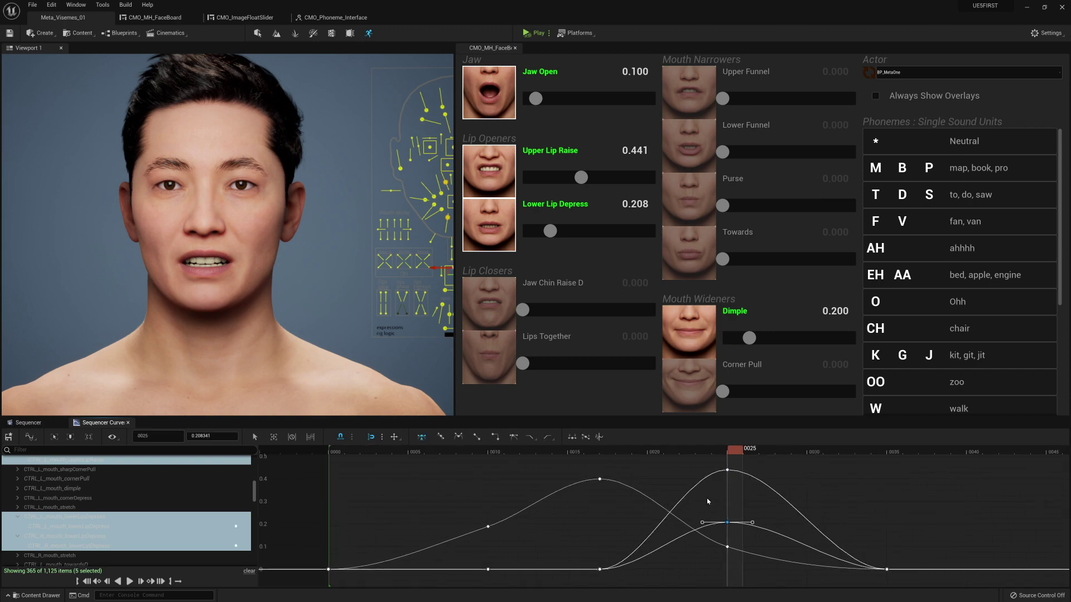
click(708, 497)
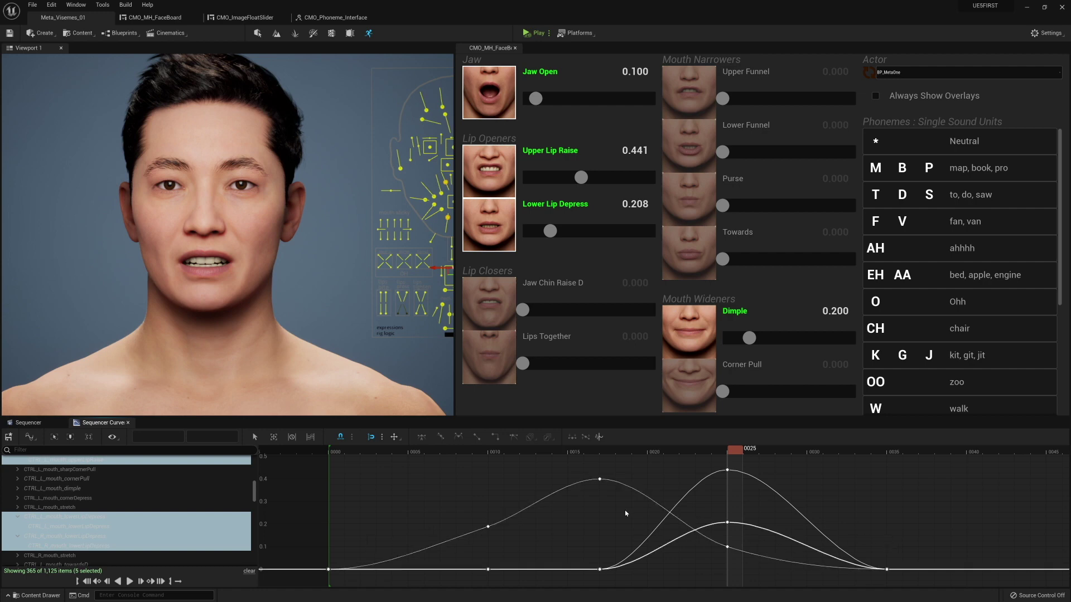
right_drag(789, 520, 761, 522)
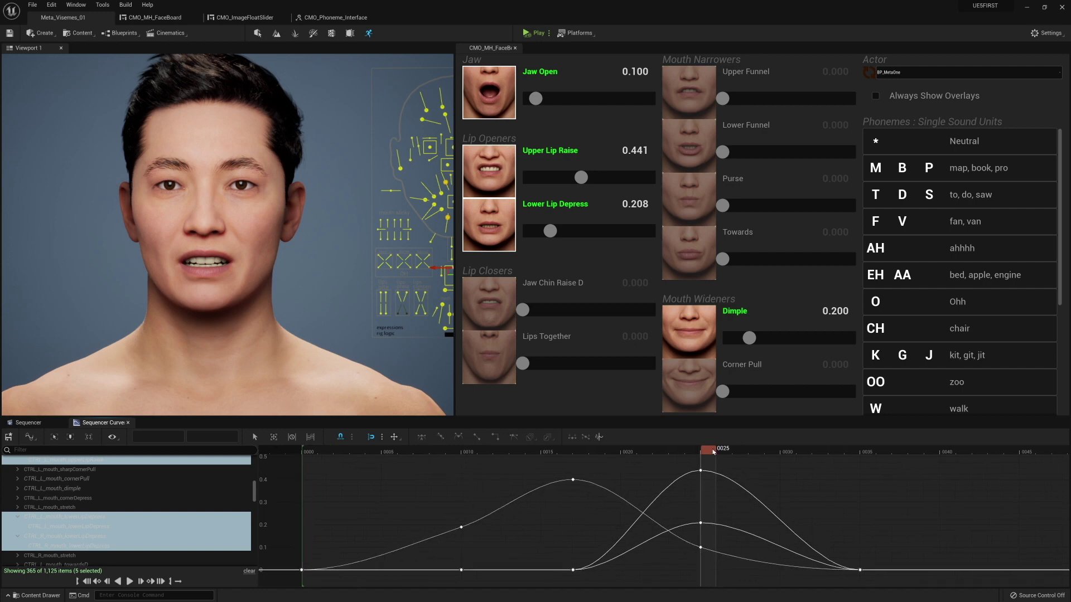
Add the Dimple control to the selection, raise it to 0.66, and lower its peak key at frame 25 to about 0.6.
click(685, 323)
drag(749, 338, 811, 338)
scroll(760, 502, down, 3)
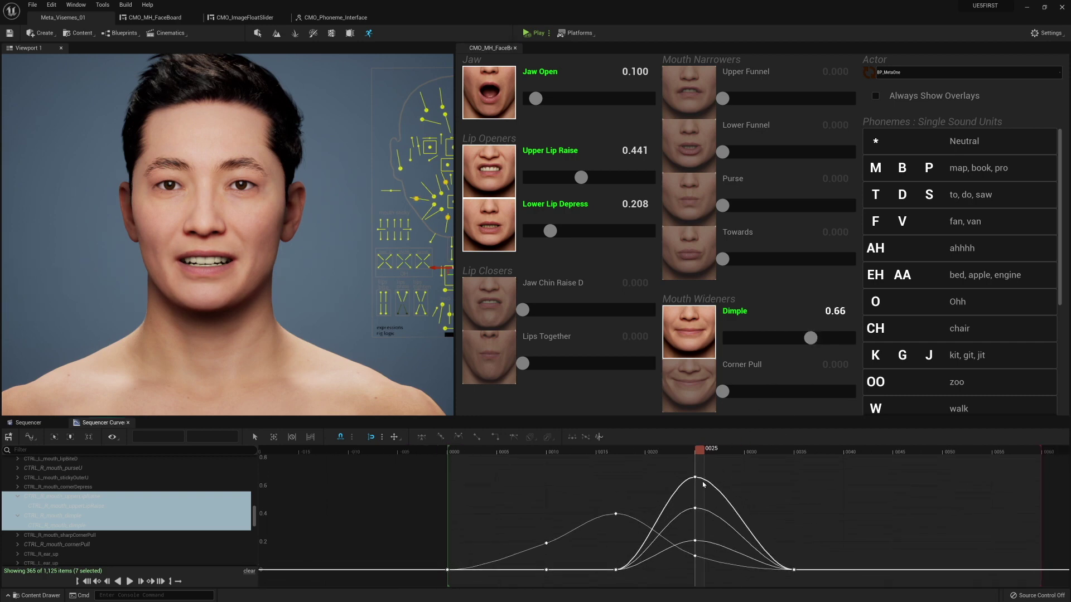
drag(685, 469, 705, 483)
Show only the Jaw Open and Dimple curves and set the Dimple peak at frame 25 to 0.53.
click(503, 227)
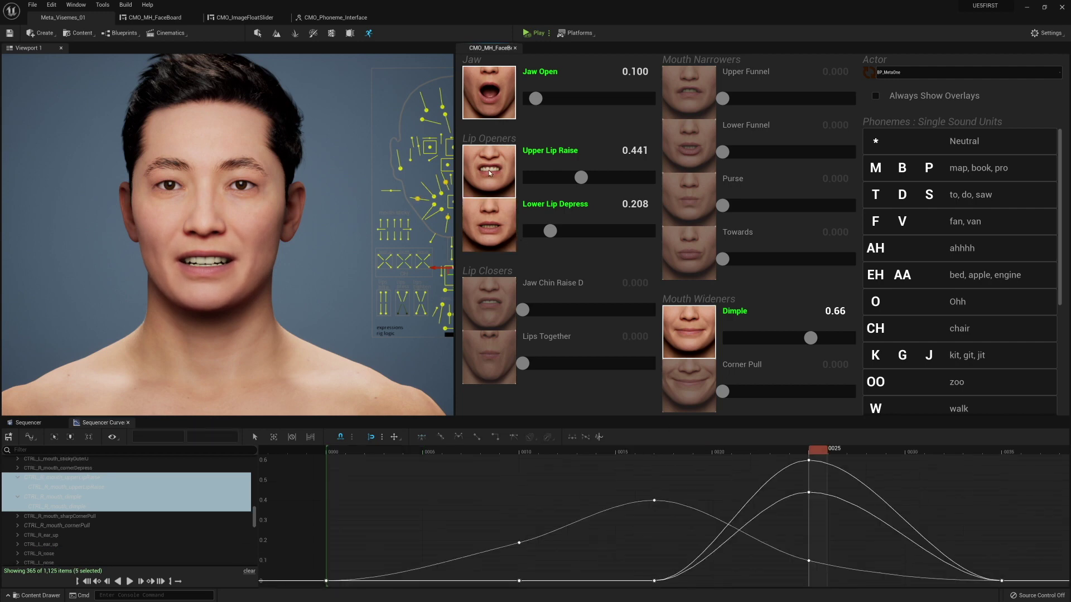
click(502, 174)
right_drag(835, 516, 757, 503)
scroll(795, 500, down, 2)
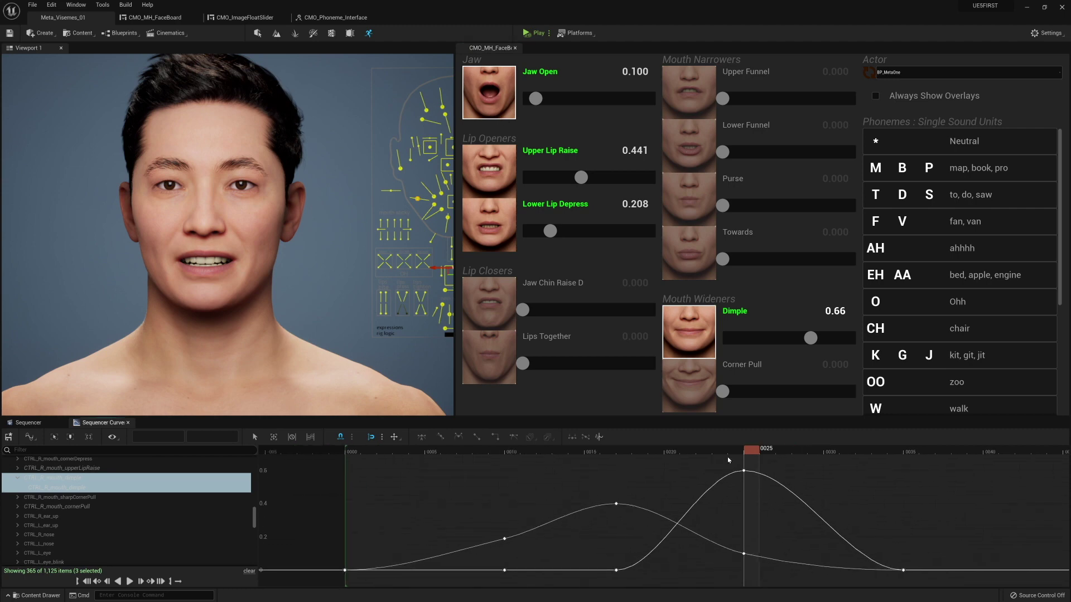
drag(726, 457, 742, 508)
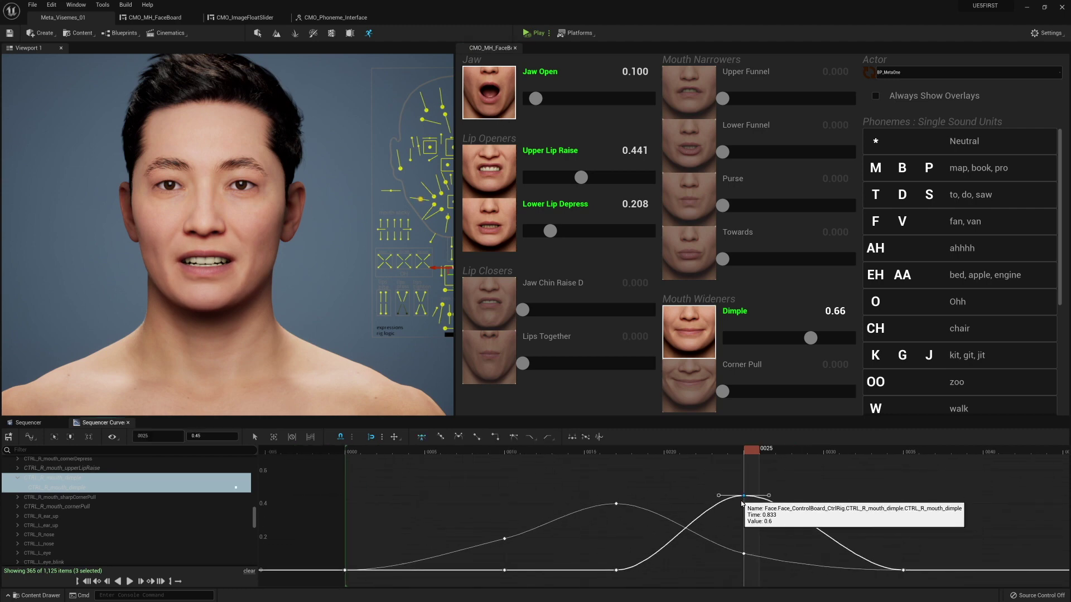
drag(811, 338, 788, 338)
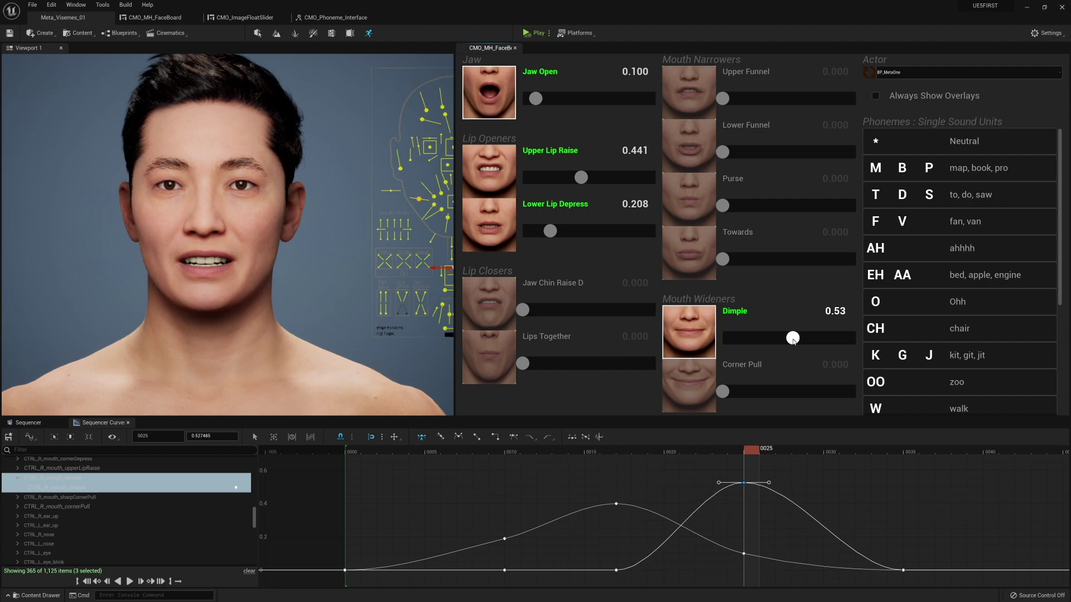
Toggle the Lower Lip Depress, Upper Lip Raise, Jaw Open and Dimple controls until none of them is selected.
click(487, 213)
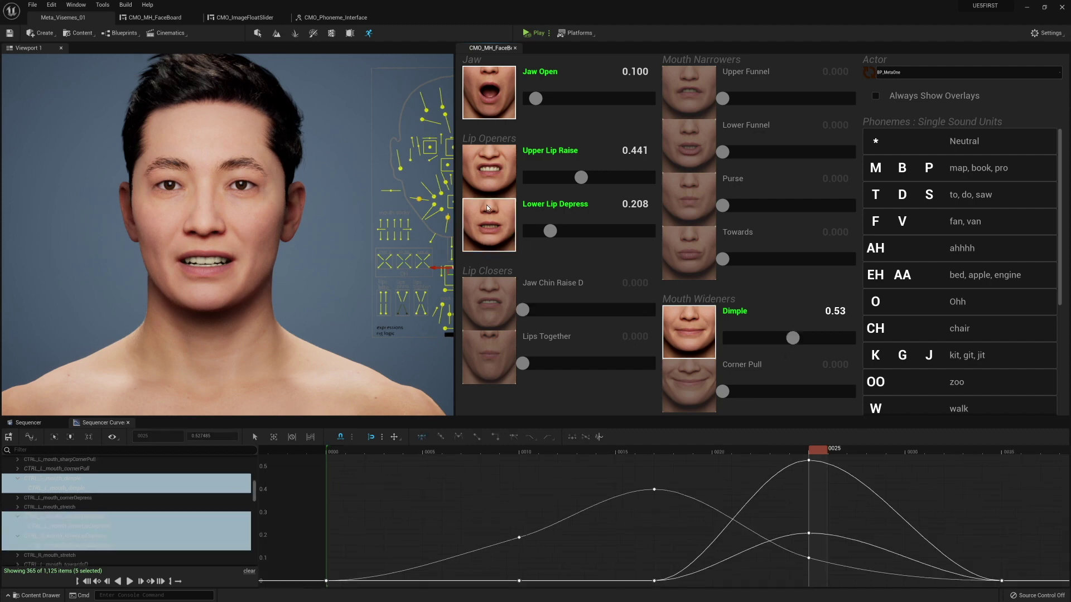
click(488, 170)
click(490, 106)
click(494, 175)
click(494, 219)
click(691, 328)
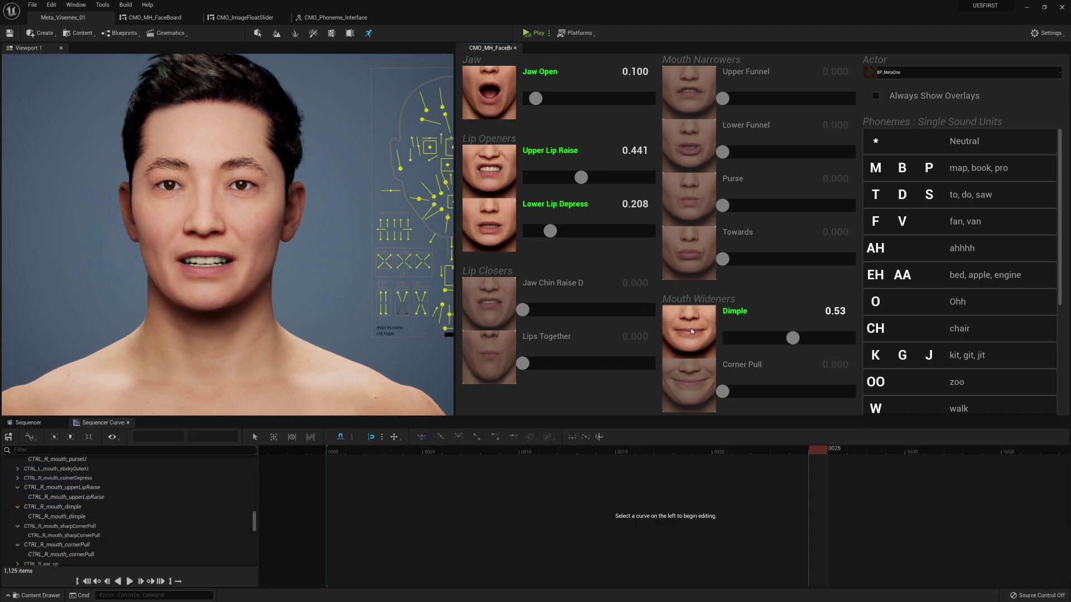
Reselect Dimple, Lower Lip Depress, Upper Lip Raise and Jaw Open to show all four curves together.
click(691, 329)
click(492, 222)
click(488, 169)
click(488, 169)
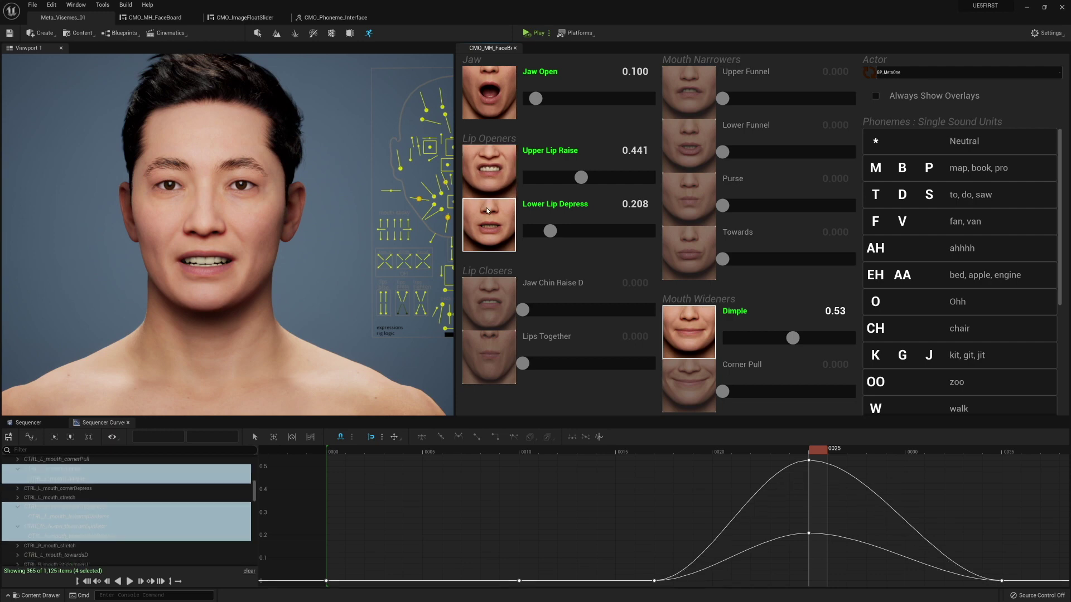
click(489, 209)
click(491, 178)
click(494, 220)
click(490, 178)
click(490, 108)
ctrl+click(489, 221)
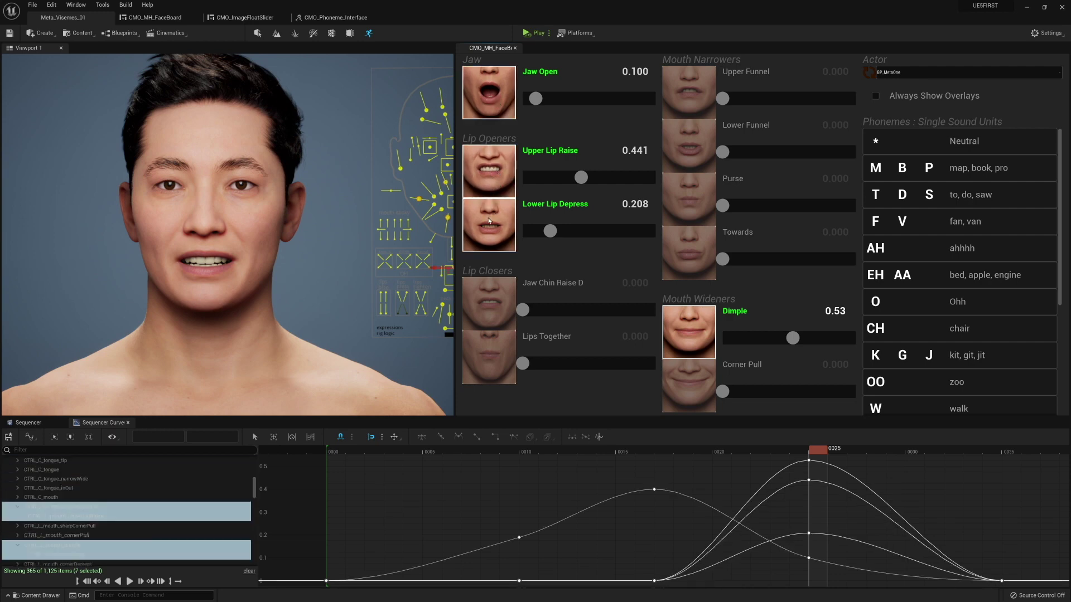